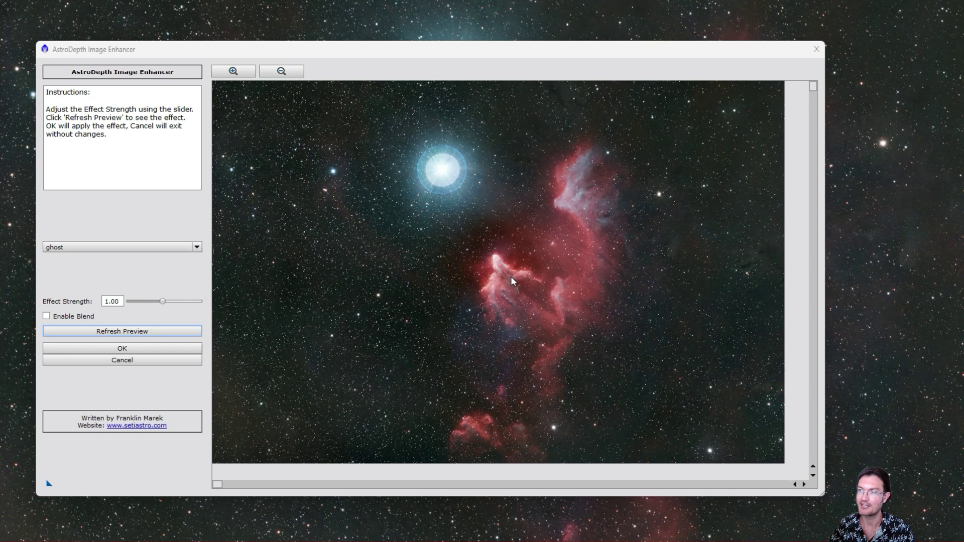
Step: Zoom and pan the Ghost Nebula preview around the bright star, then enlarge the AstroDepth dialog from its corner
scroll(510, 276, "up", 2)
scroll(510, 276, "down", 2)
scroll(511, 277, "up", 1)
scroll(510, 281, "down", 1)
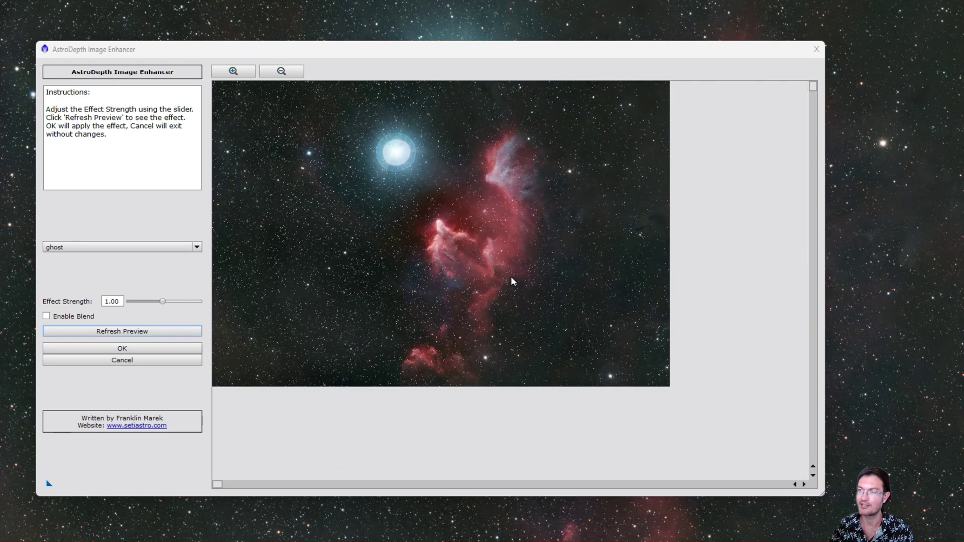
scroll(511, 281, "up", 1)
left_click_drag(569, 302, 417, 215)
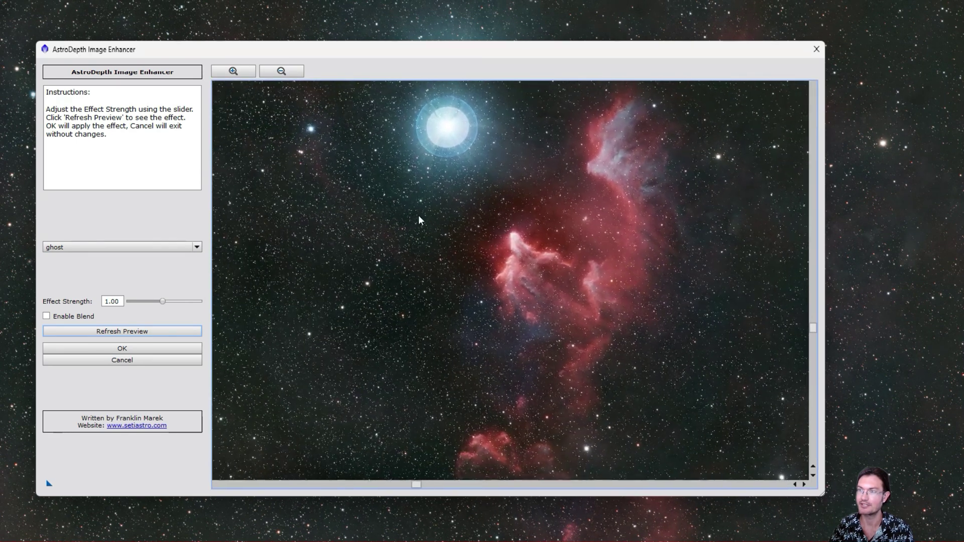
left_click(271, 74)
left_click(245, 71)
left_click(271, 71)
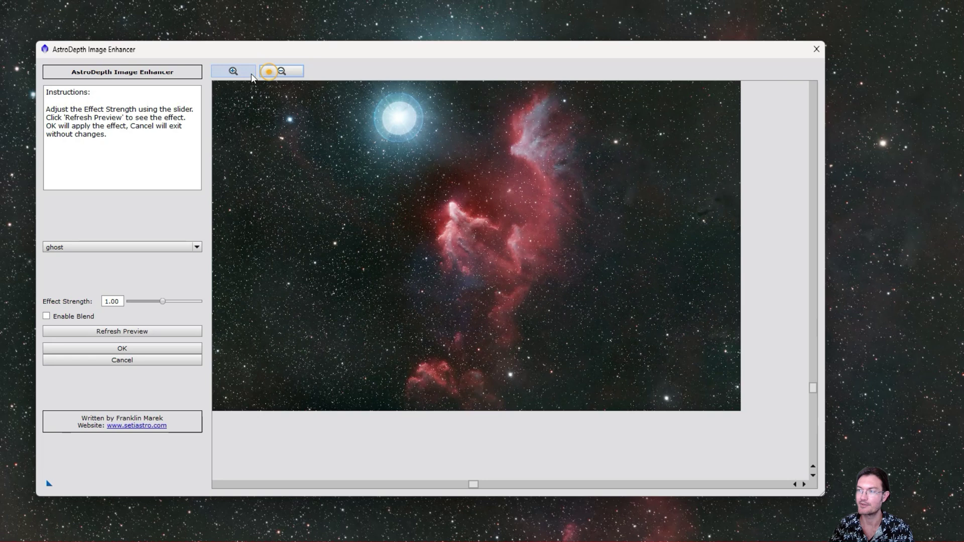
left_click_drag(393, 161, 549, 290)
scroll(532, 281, "up", 2)
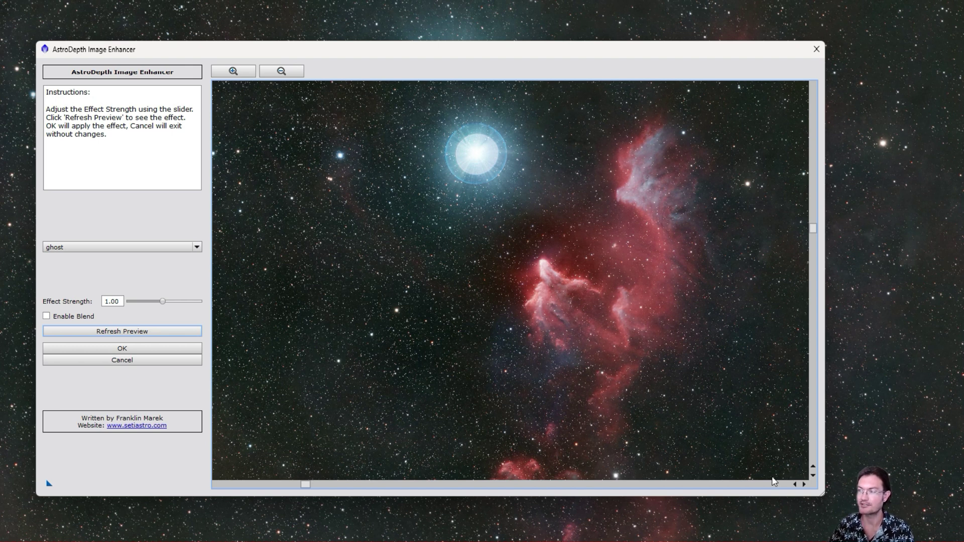
left_click_drag(821, 496, 894, 520)
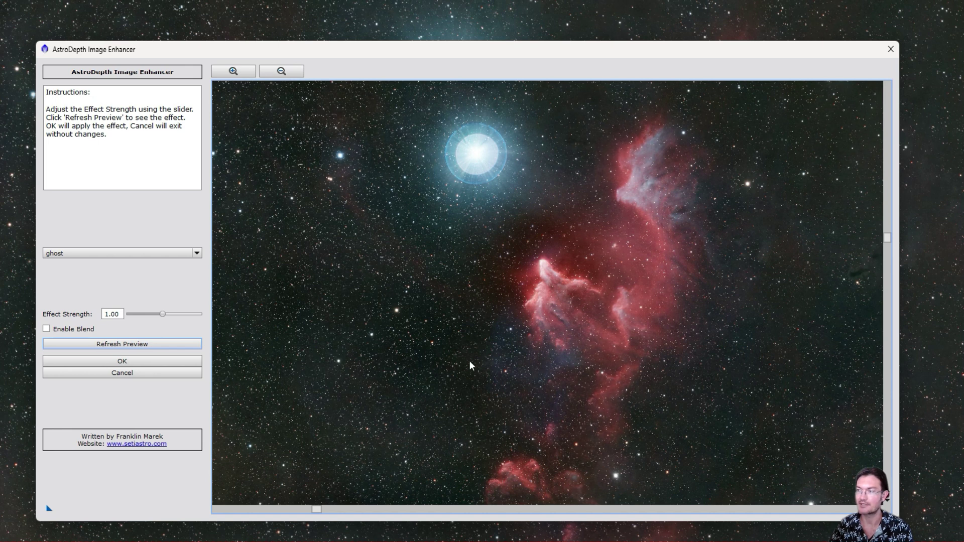
Step: Render the depth-effect preview at strength 1.00 with Enable Blend left off
left_click(71, 329)
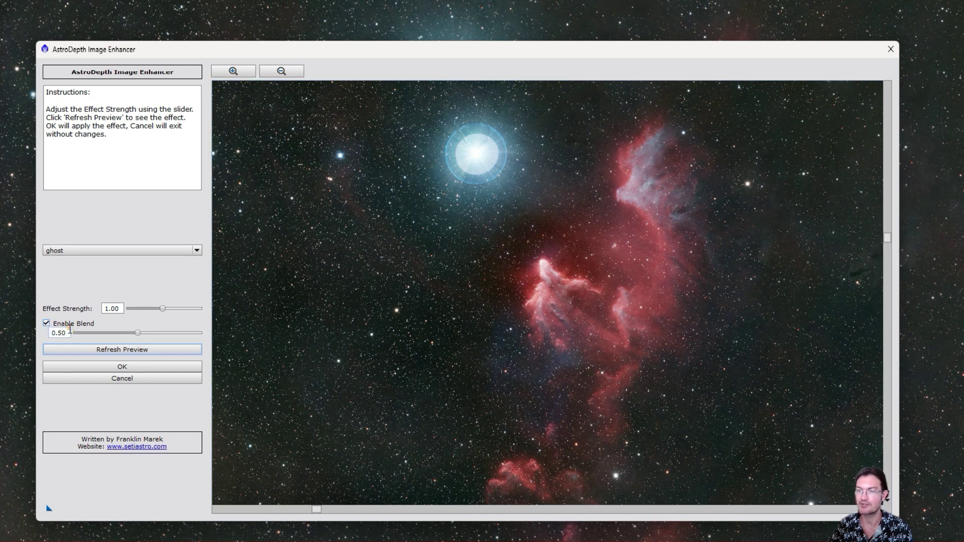
left_click(63, 325)
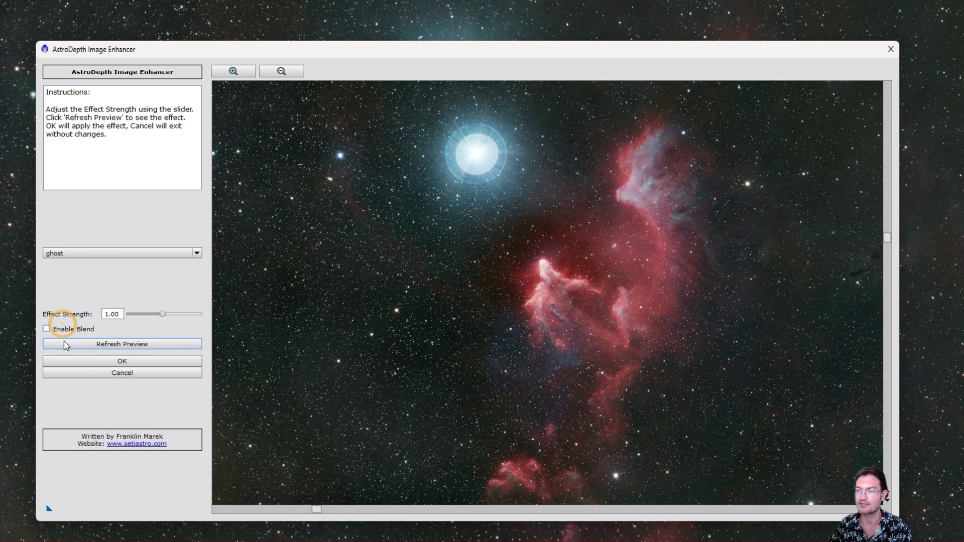
left_click(148, 345)
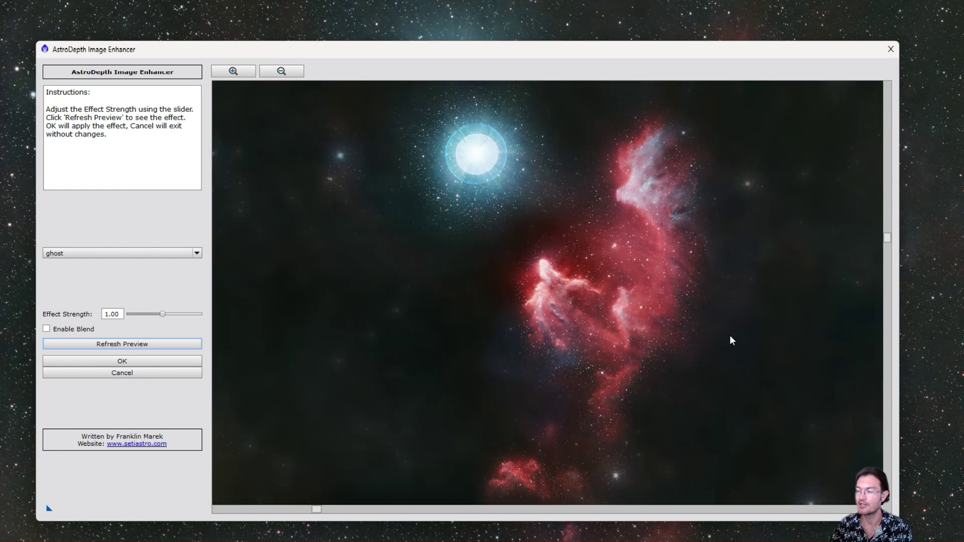
Step: Zoom and pan the preview to inspect the blurred background around the sharp nebula
scroll(706, 309, "up", 2)
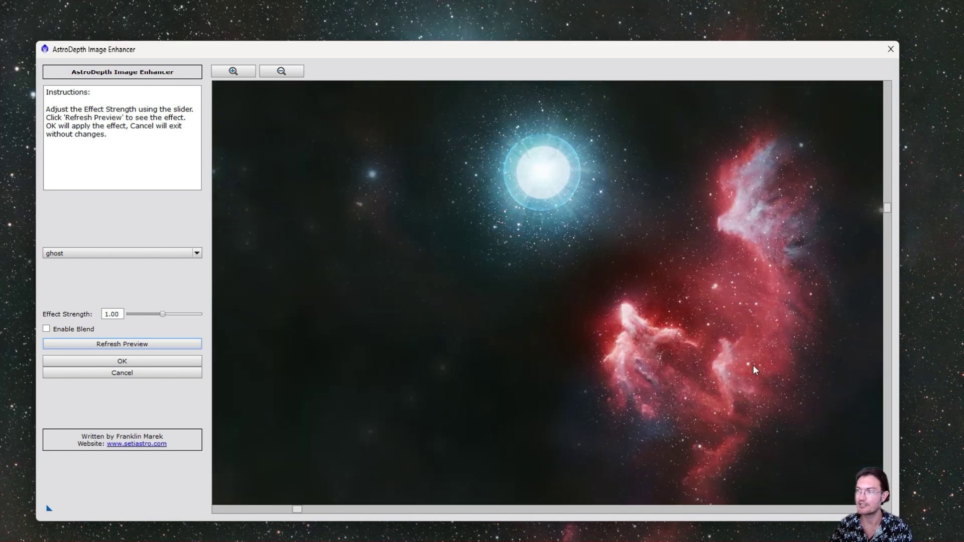
left_click_drag(753, 366, 652, 317)
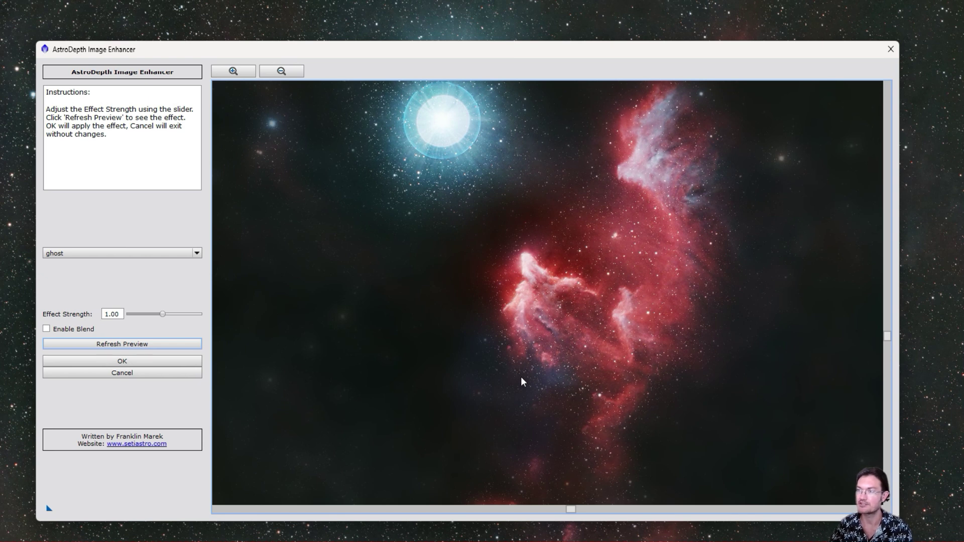
scroll(521, 377, "down", 1)
scroll(519, 302, "up", 1)
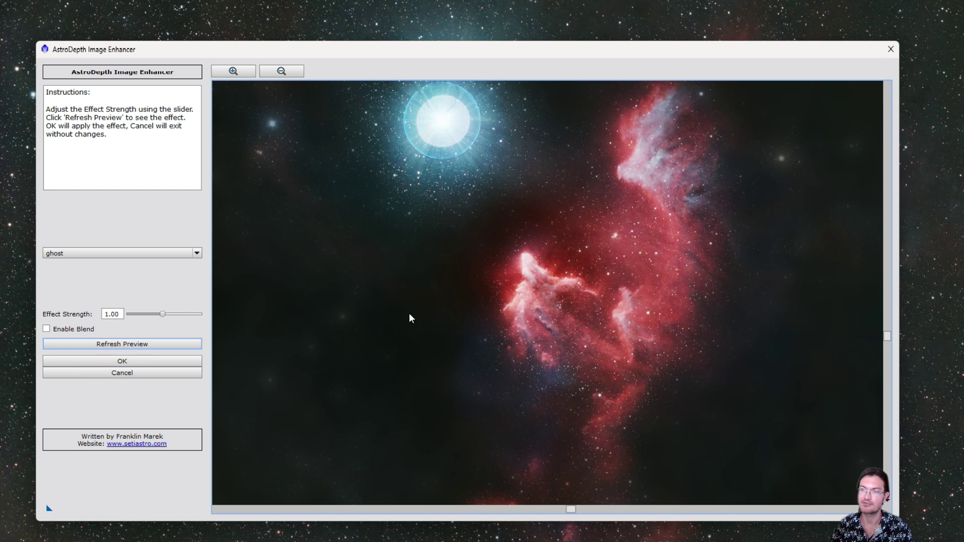
scroll(572, 269, "down", 1)
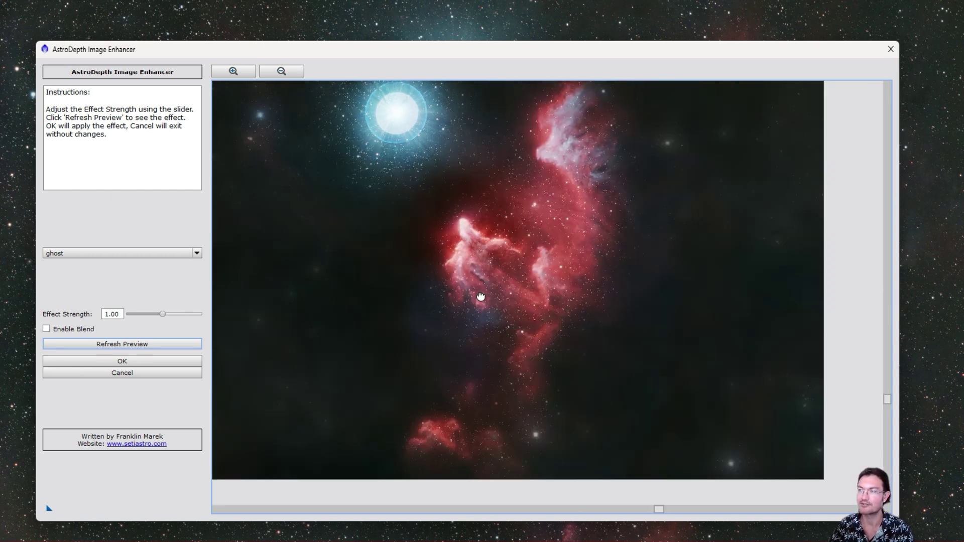
scroll(480, 297, "up", 1)
scroll(481, 297, "down", 1)
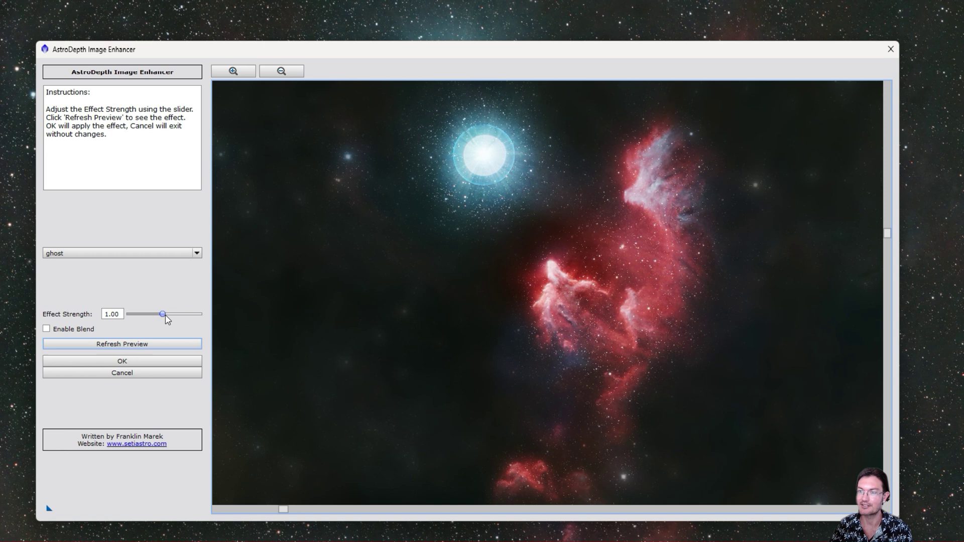
Step: Lower Effect Strength from 0.62 to 0.49 and refresh the preview
left_click_drag(163, 315, 148, 315)
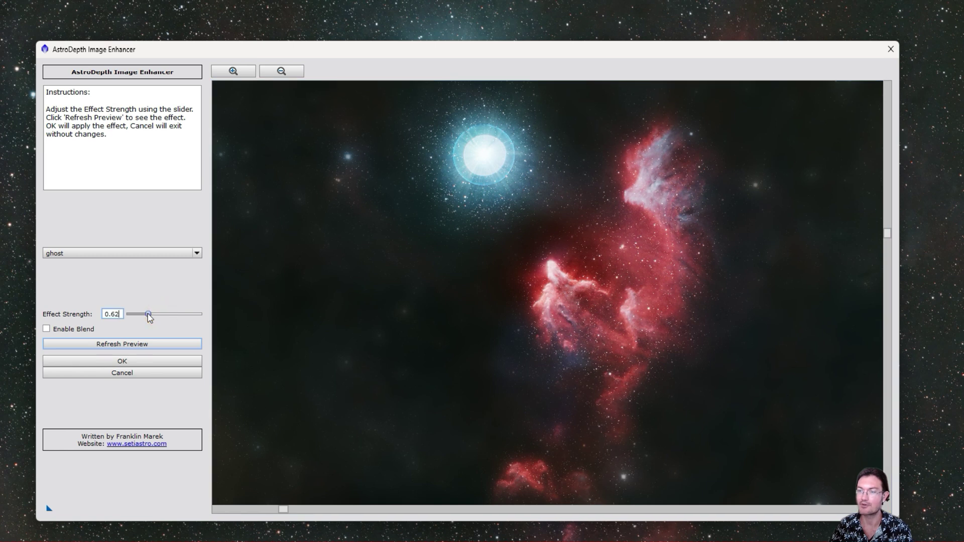
left_click_drag(150, 317, 145, 317)
left_click(121, 352)
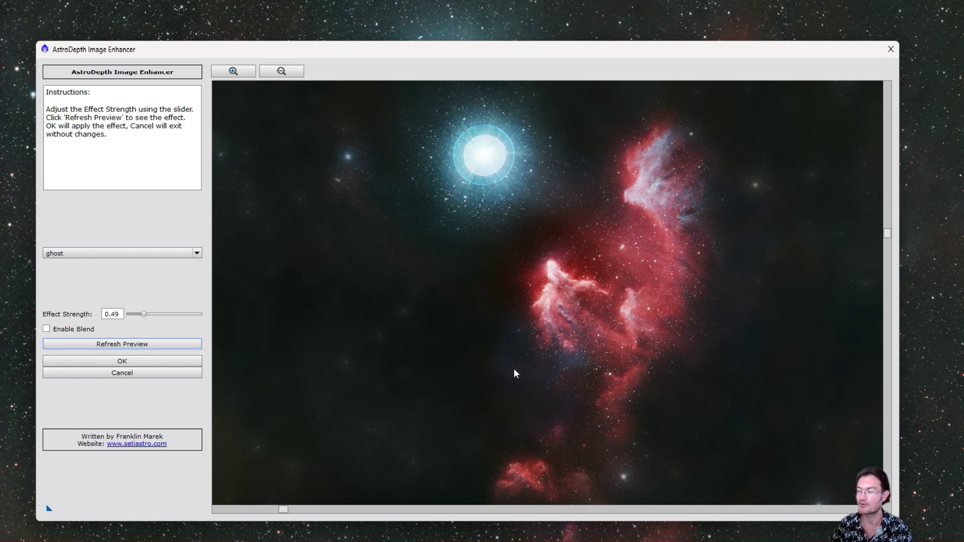
Step: Zoom and pan the preview to inspect the gentler background blur around the nebula
scroll(600, 311, "down", 1)
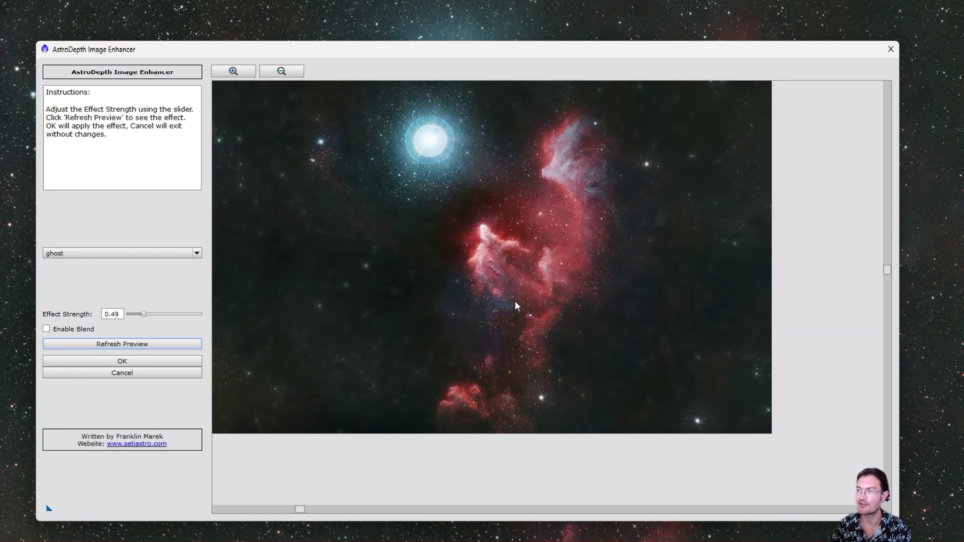
scroll(514, 300, "up", 3)
left_click_drag(712, 354, 546, 273)
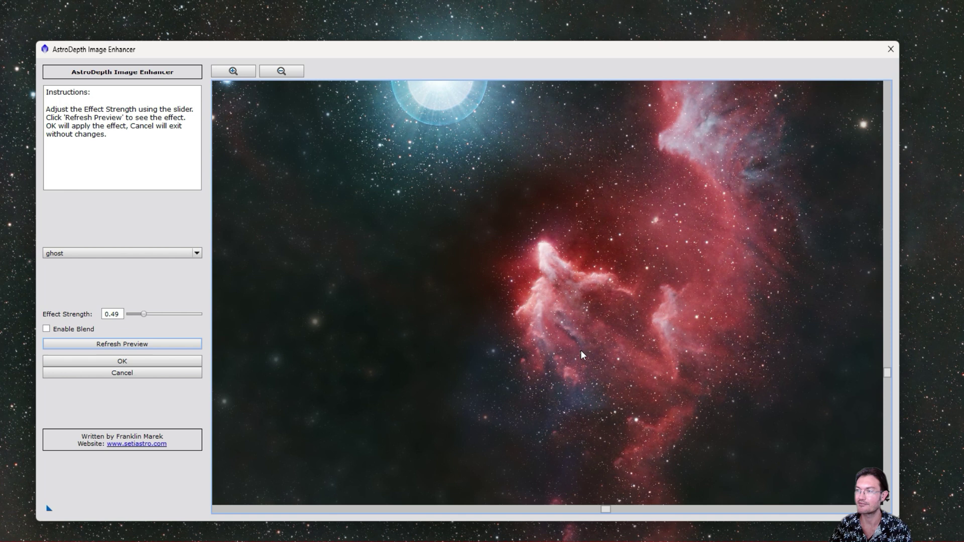
left_click_drag(579, 308, 594, 294)
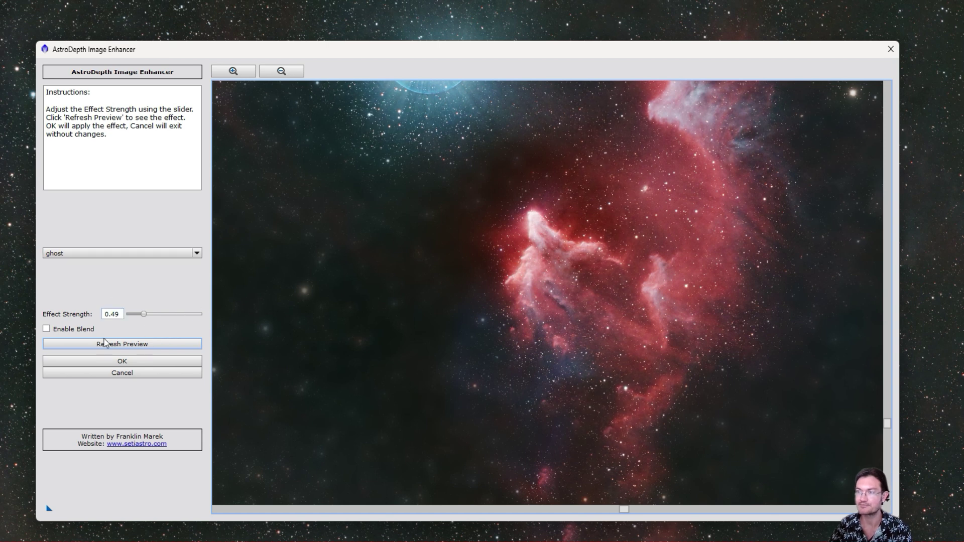
left_click_drag(623, 276, 717, 285)
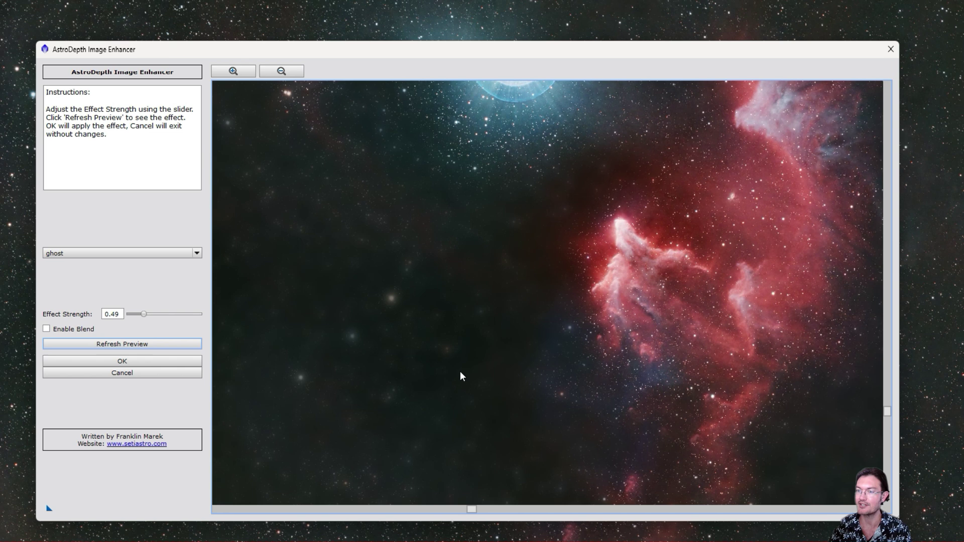
scroll(624, 327, "down", 3)
left_click_drag(618, 277, 612, 321)
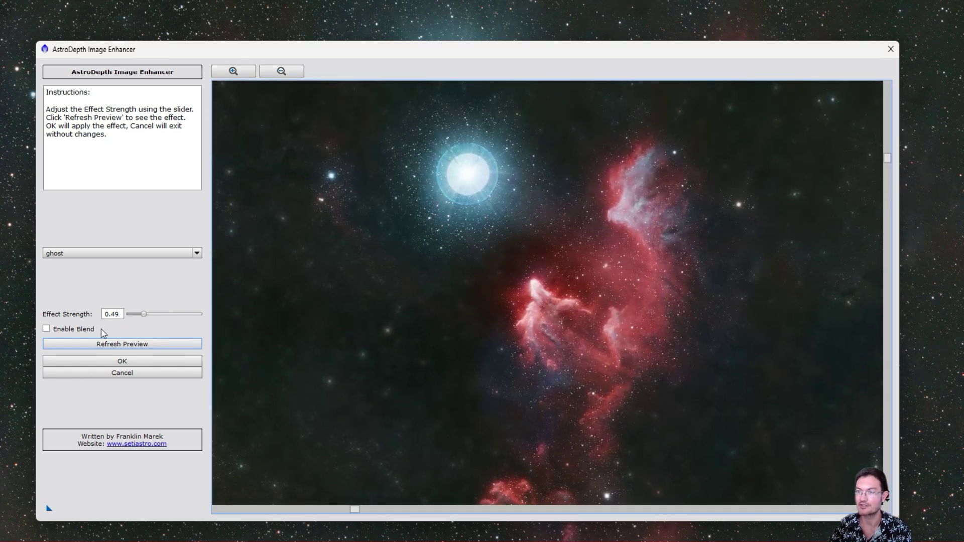
Step: Raise Effect Strength to 1.01 and compare previews with blending on and off
left_click_drag(144, 313, 163, 314)
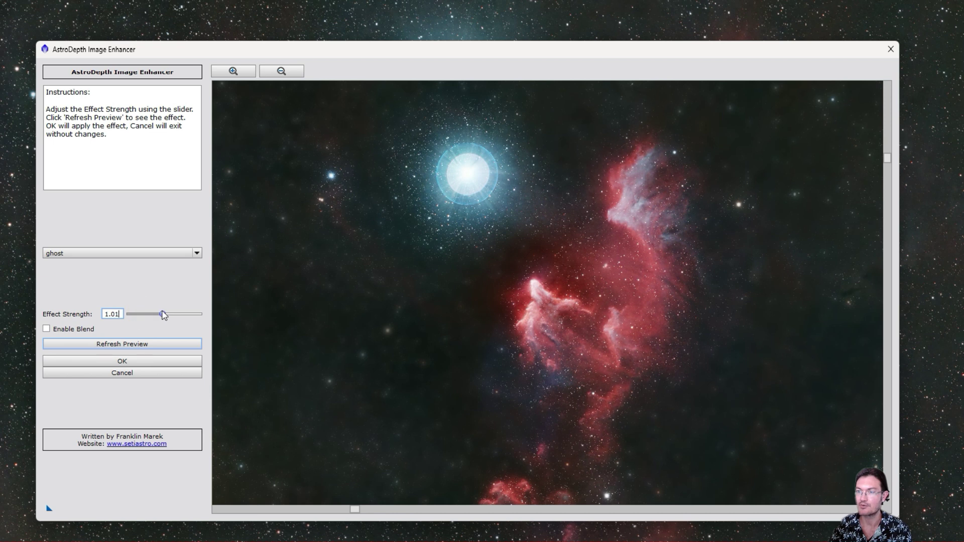
left_click(80, 328)
left_click(98, 350)
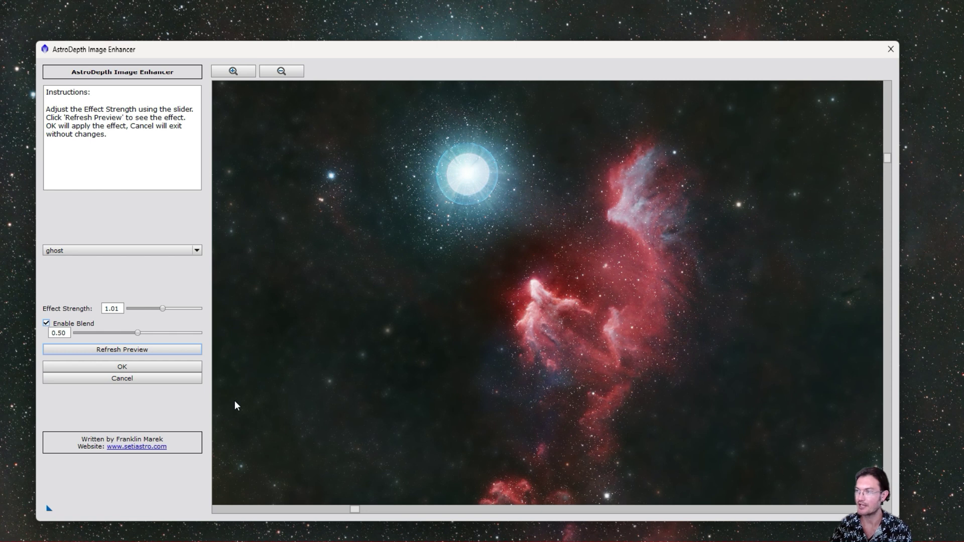
left_click(59, 325)
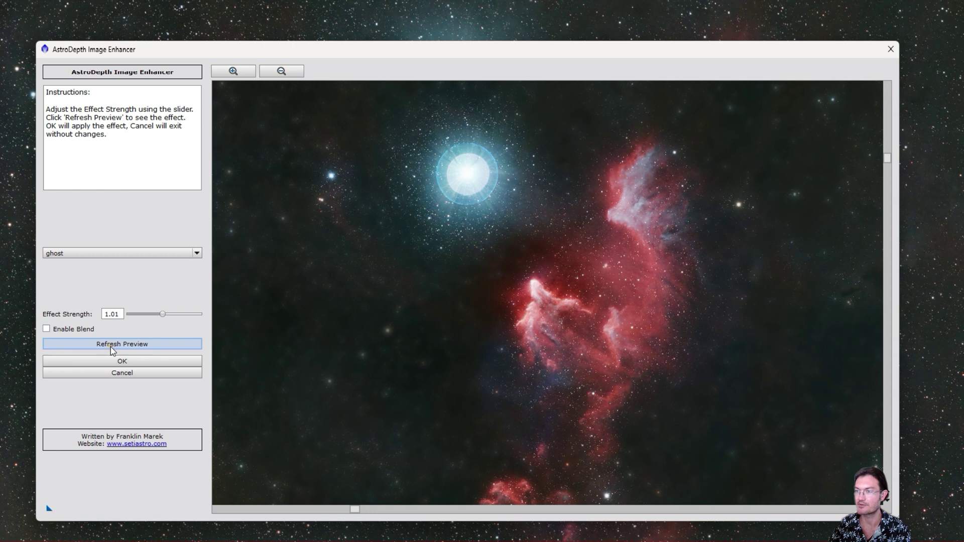
left_click(111, 346)
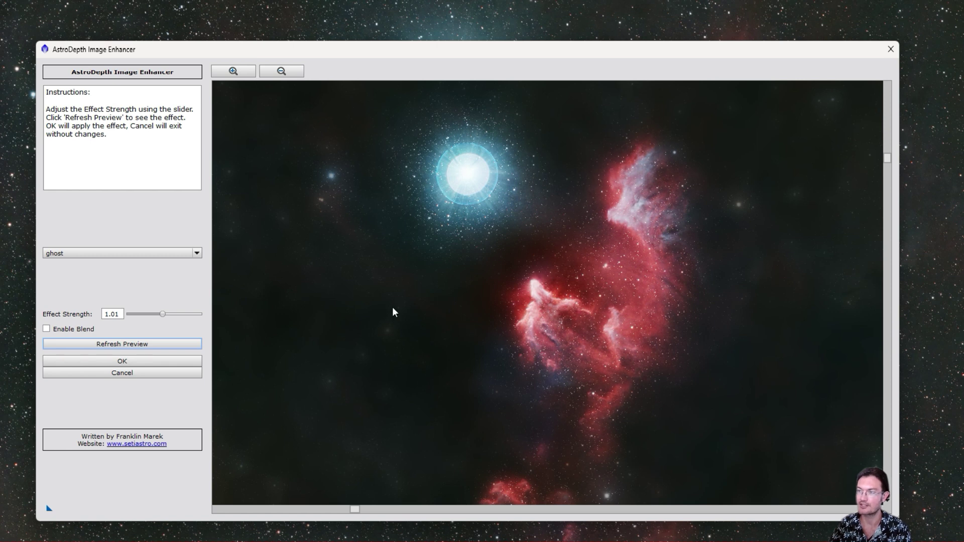
Step: Re-enable blending at 0.50, refresh the preview, and apply the effect to the ghost image
left_click(75, 329)
left_click(105, 350)
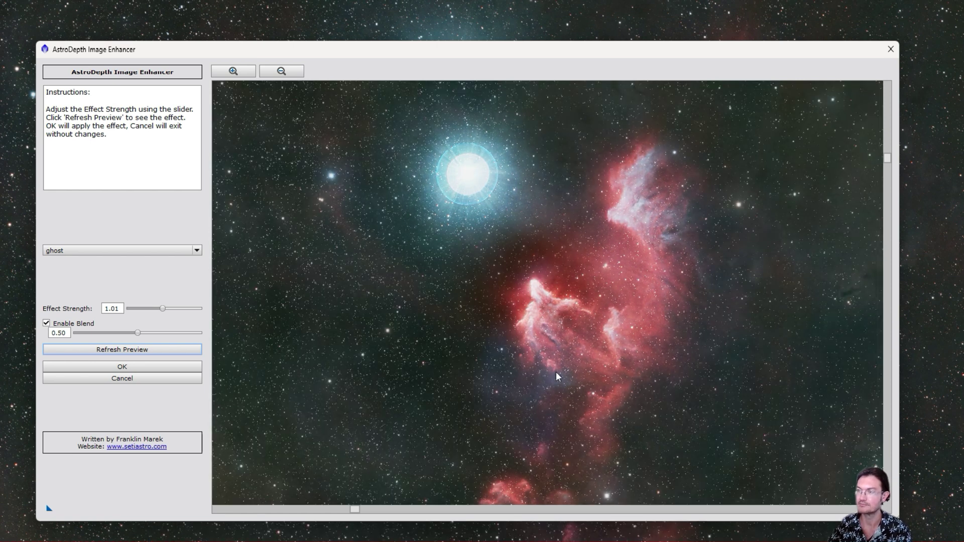
left_click_drag(651, 308, 638, 291)
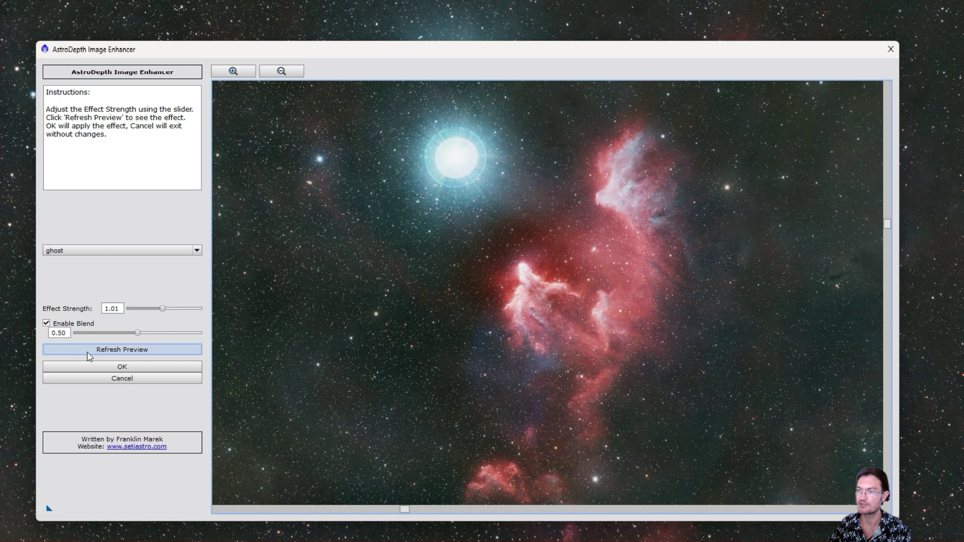
left_click(102, 370)
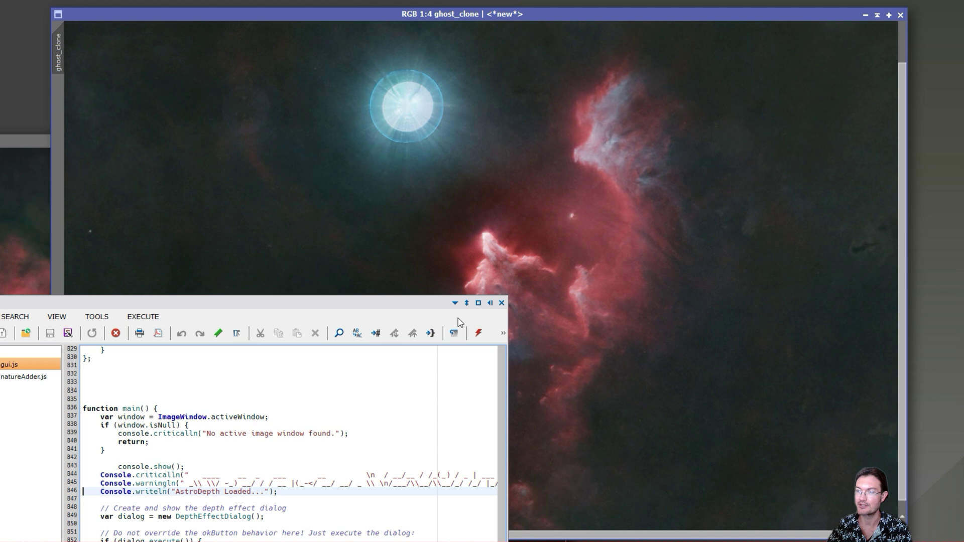
Step: Bring ghost_clone to the front, reposition the AstroDepth dialog over it, and refresh the preview
left_click(481, 327)
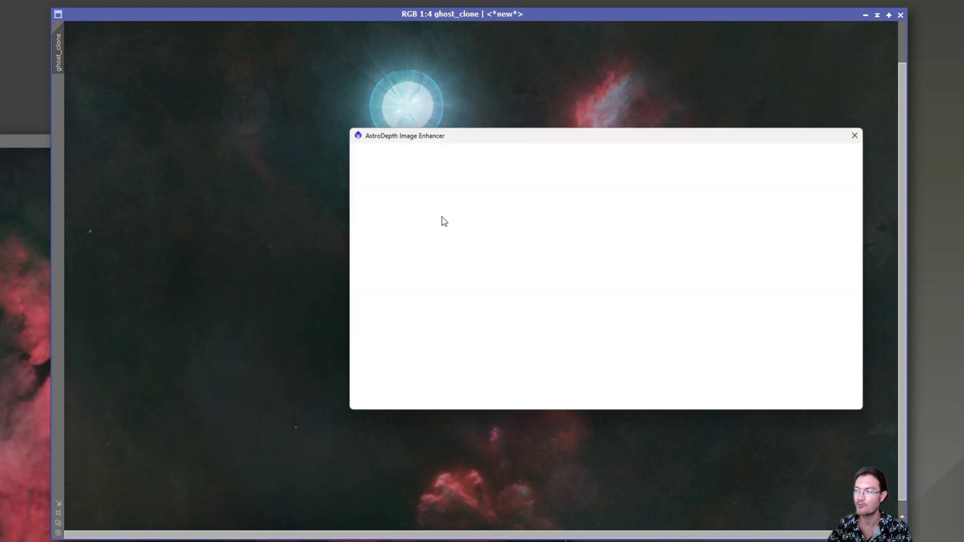
left_click_drag(529, 128, 389, 135)
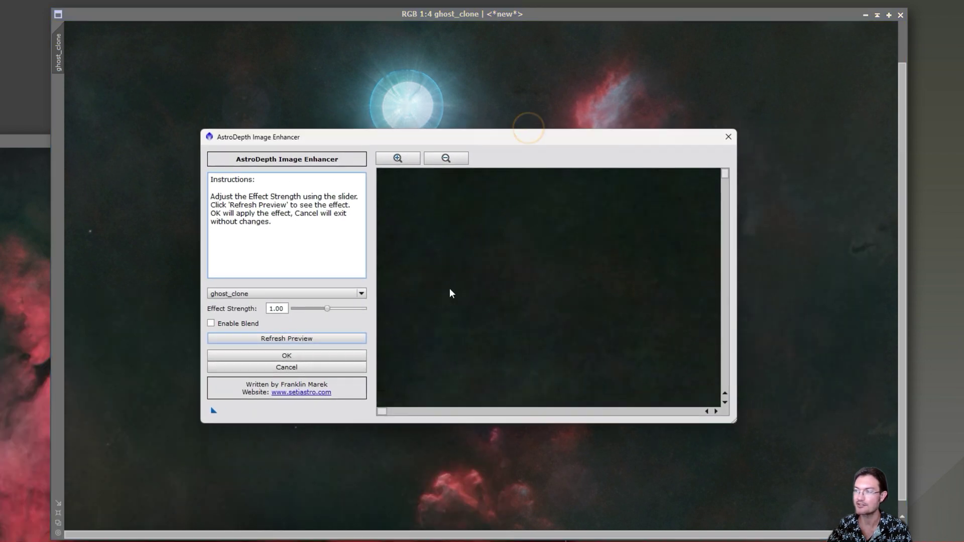
scroll(502, 275, "down", 2)
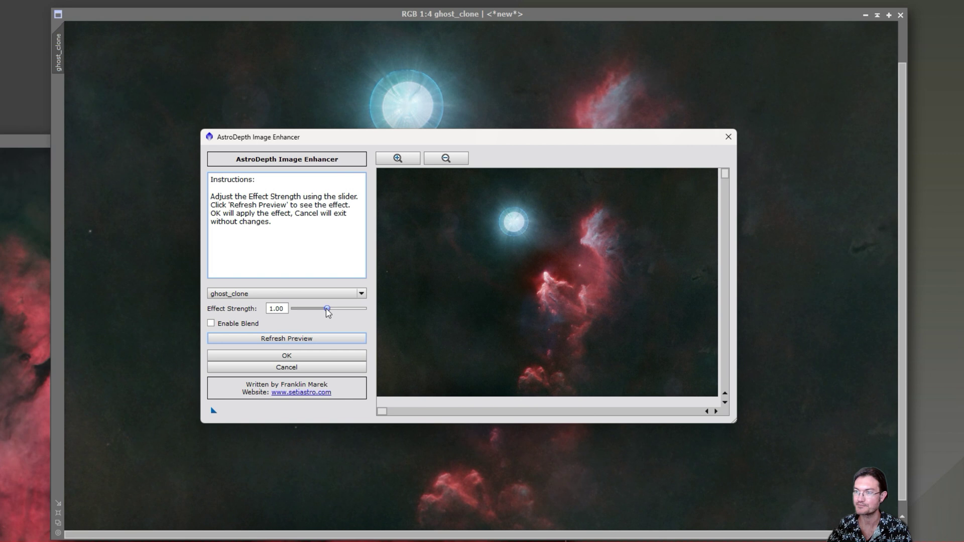
left_click(291, 338)
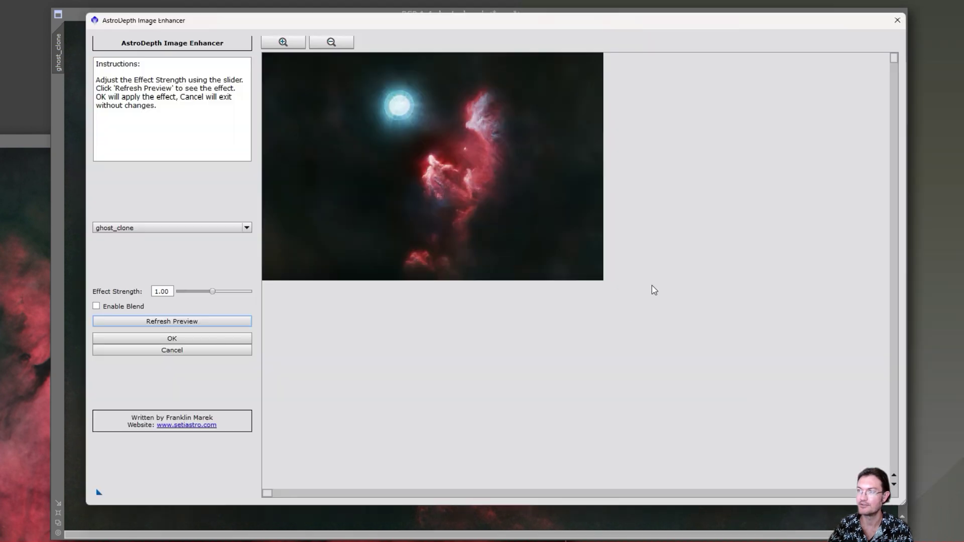
Step: Centre the nebula in the preview and apply the unblended 1.00-strength effect to ghost_clone
scroll(654, 290, "up", 3)
left_click_drag(704, 320, 505, 196)
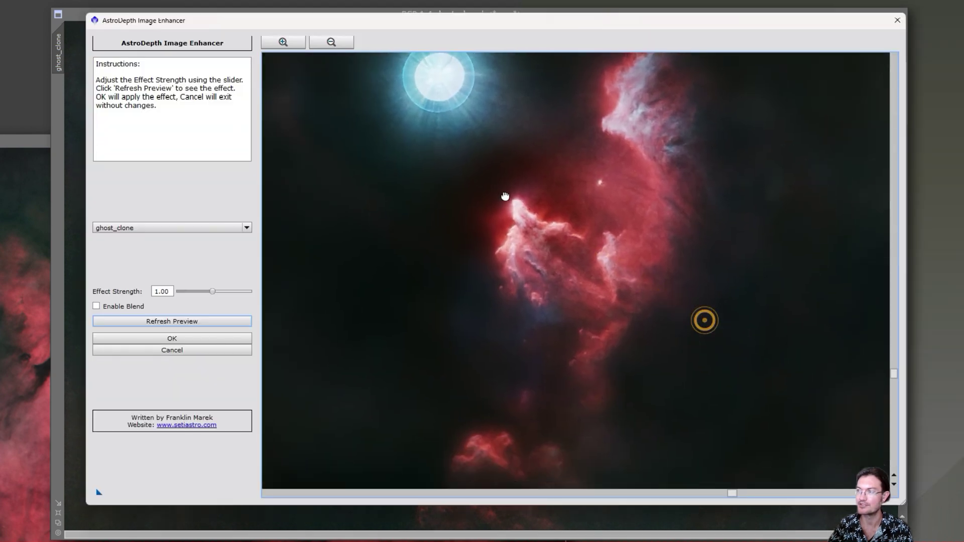
scroll(548, 226, "down", 2)
left_click(522, 227)
scroll(611, 297, "up", 2)
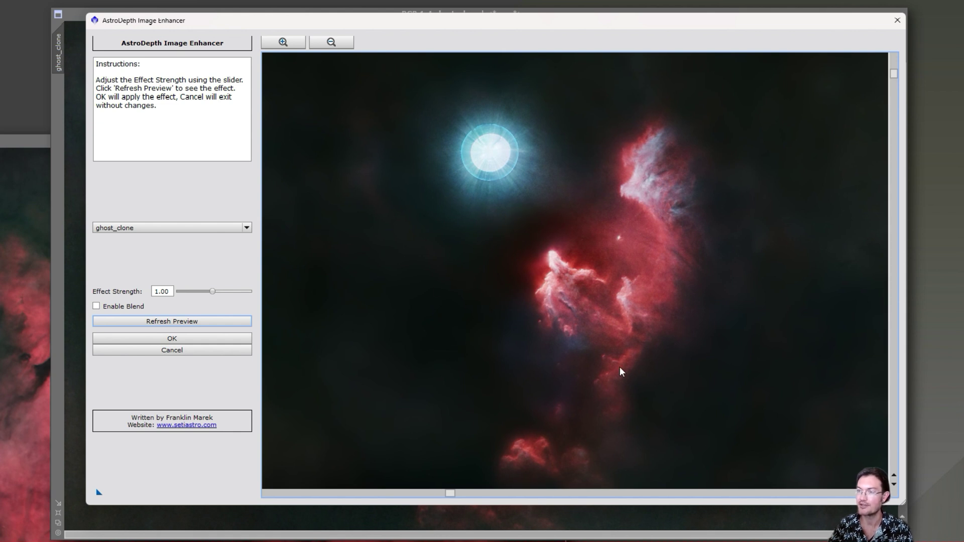
left_click(168, 339)
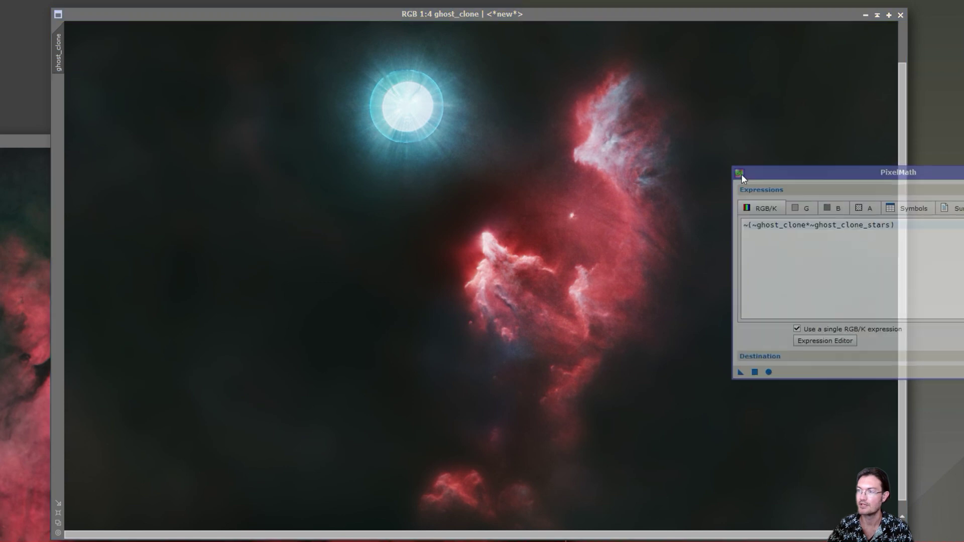
Step: Apply the PixelMath expression ~(~ghost_clone*~ghost_clone_stars) to screen the stars back in as Image33
left_click_drag(798, 184, 706, 186)
double_click(744, 187)
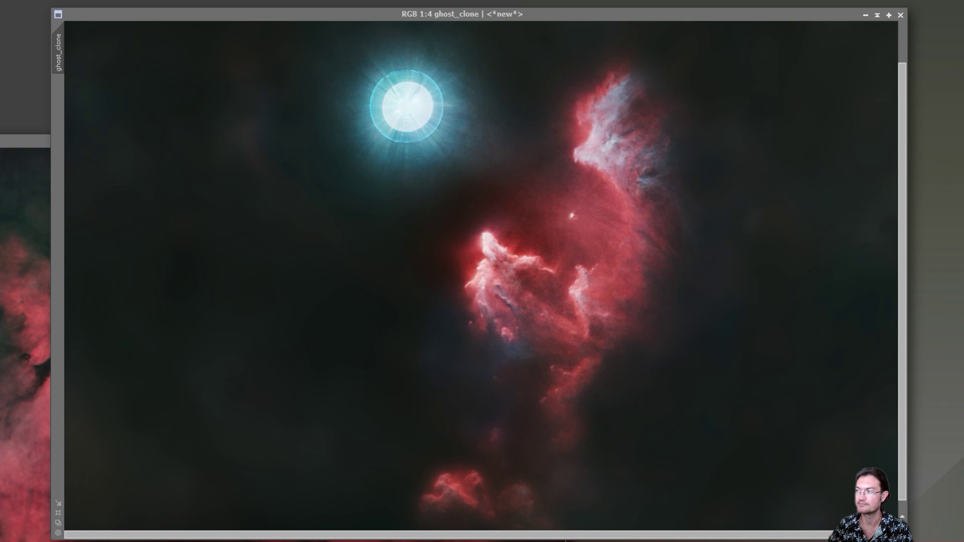
left_click_drag(947, 291, 680, 264)
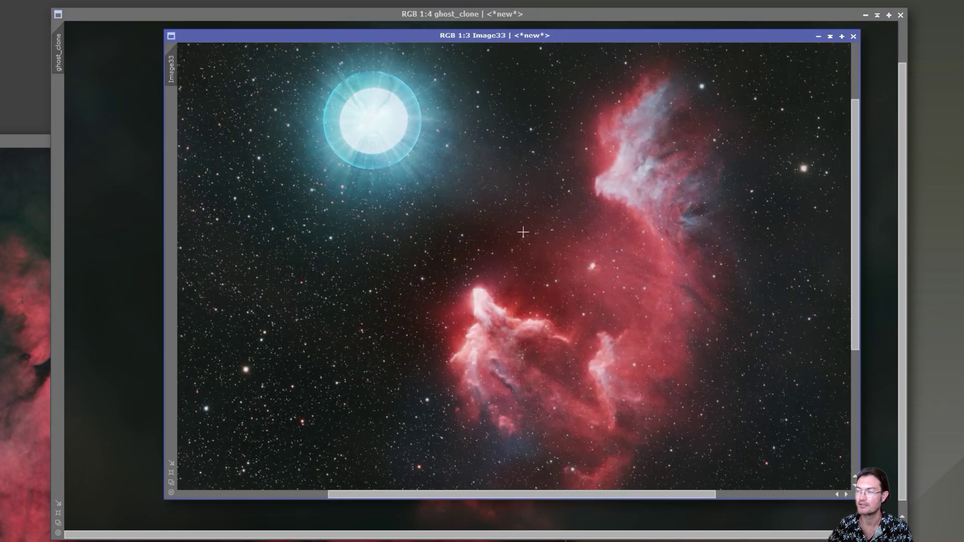
Step: Move and enlarge Image33 to fill the workspace, zooming in to inspect it
left_click_drag(507, 39, 351, 17)
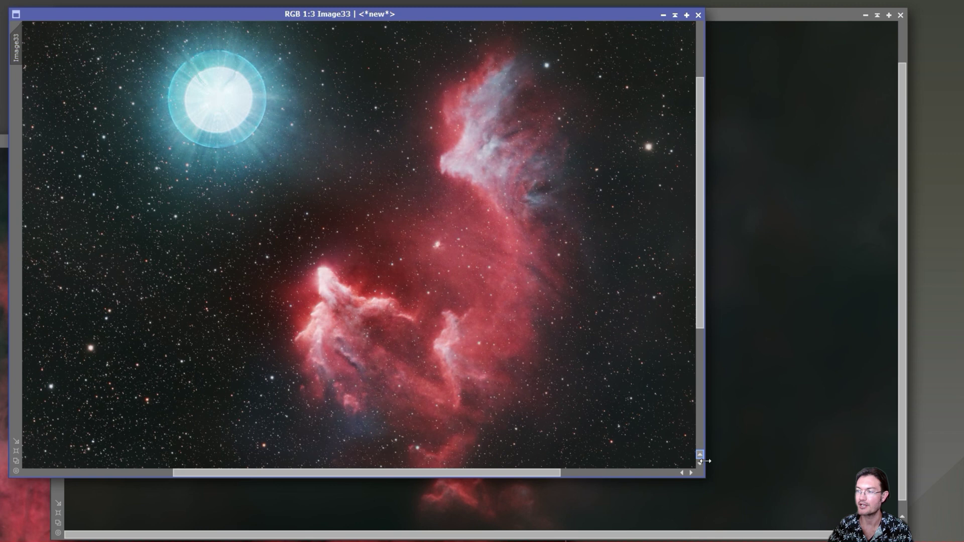
left_click_drag(701, 478, 956, 541)
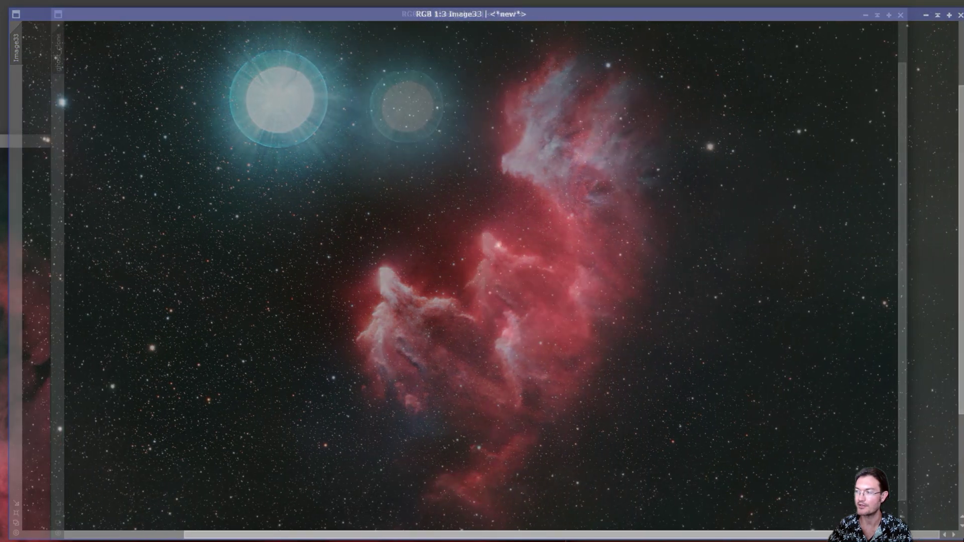
scroll(384, 233, "up", 1)
scroll(384, 233, "down", 2)
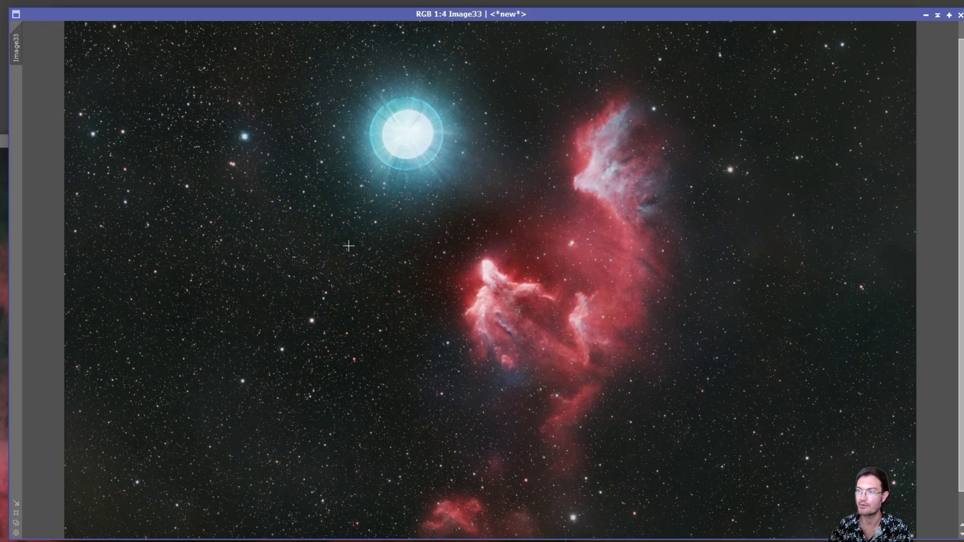
scroll(494, 279, "up", 1)
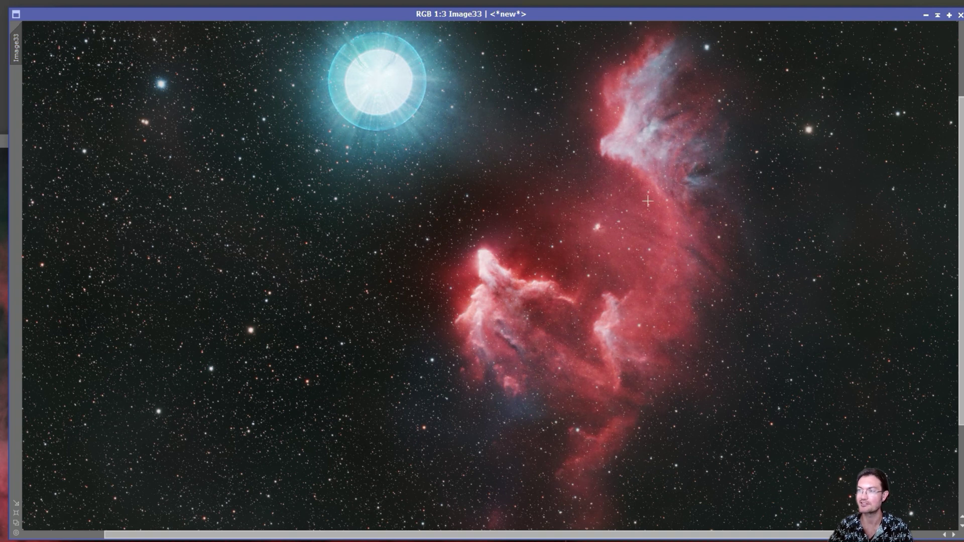
scroll(547, 248, "down", 1)
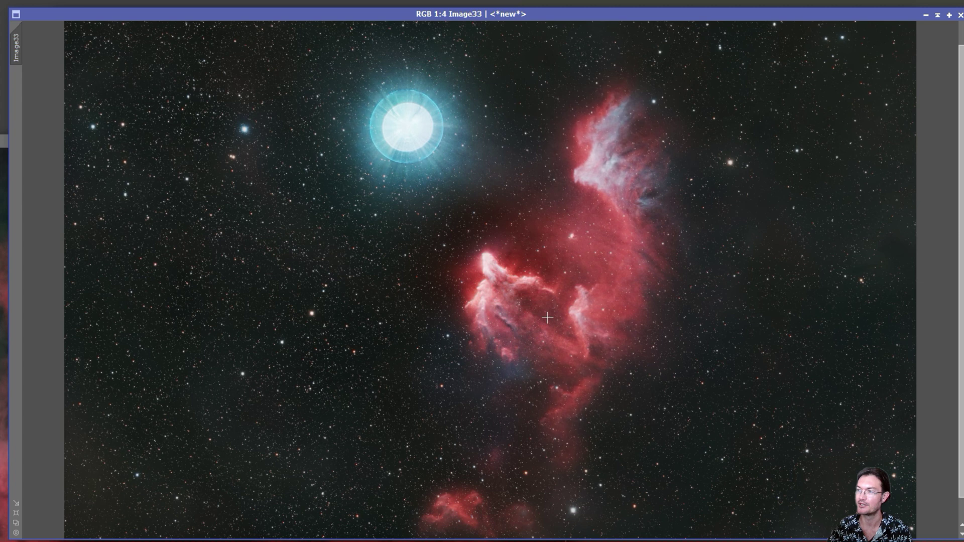
scroll(566, 324, "up", 1)
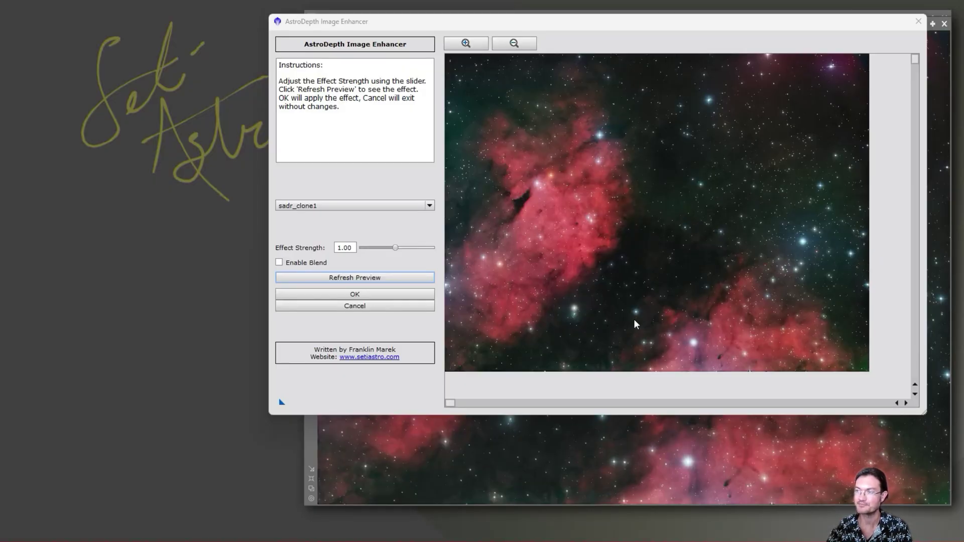
Step: Apply AstroDepth at strength 1.00 to sadr_clone1 and move it aside to reveal the original sadr
left_click(366, 296)
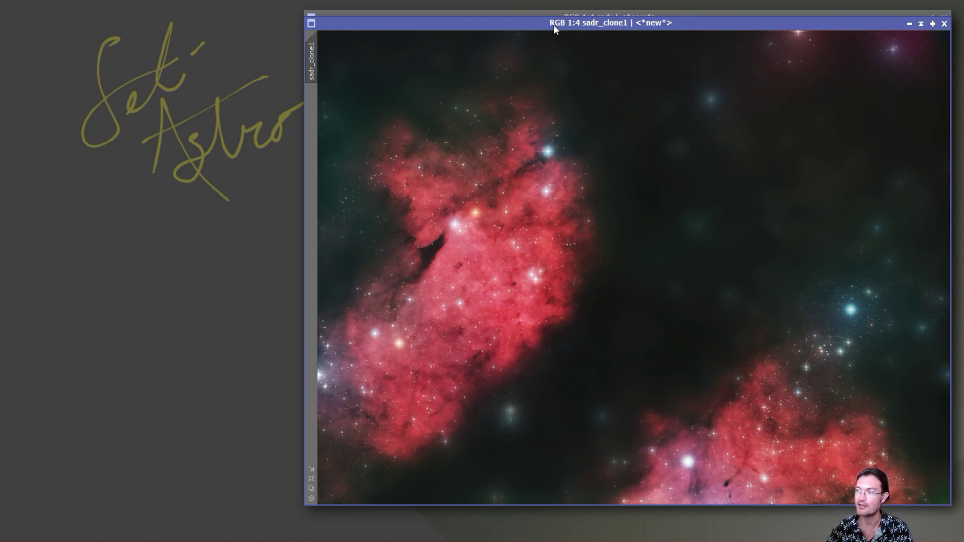
left_click_drag(553, 26, 562, 21)
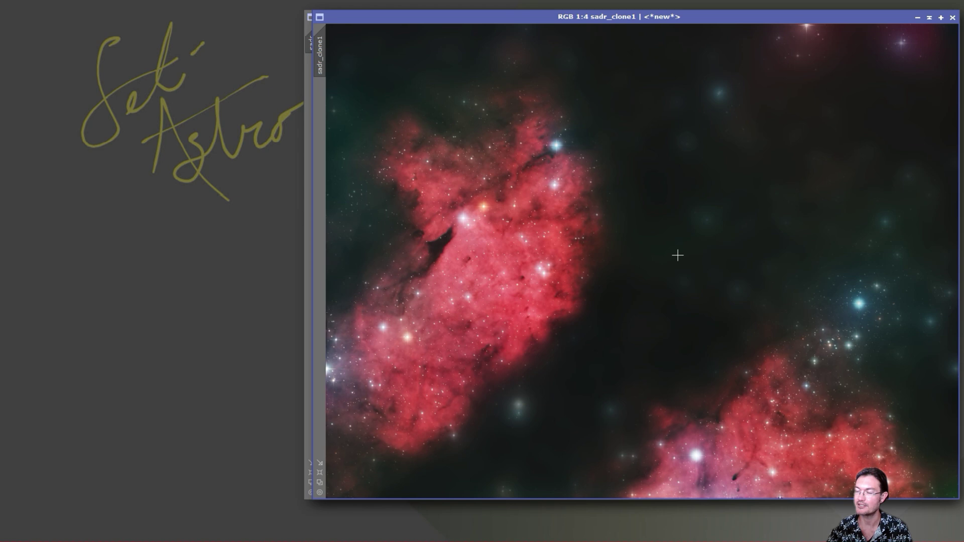
left_click_drag(521, 17, 536, 82)
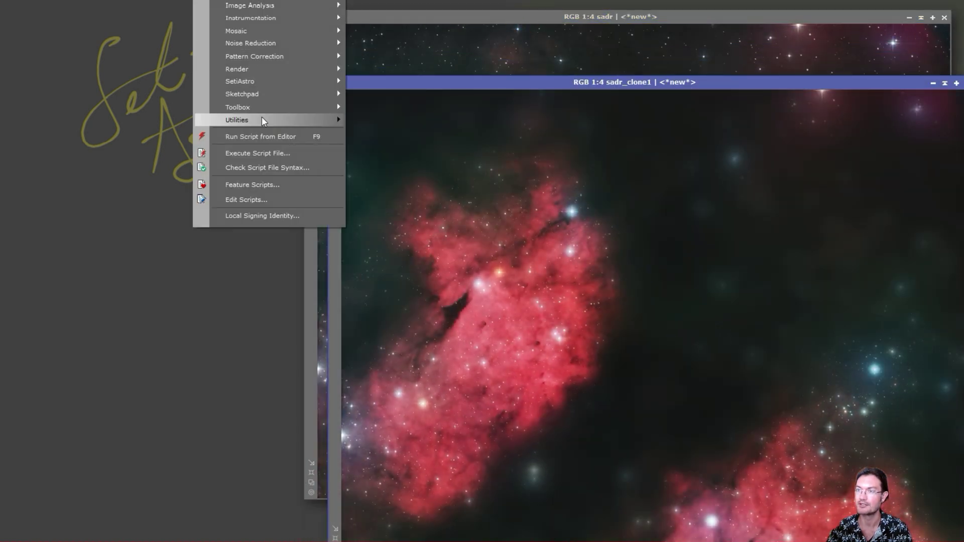
Step: In Combine Images, lower image #1's amount to 0.664 and try the Overlay combine method
left_click(431, 149)
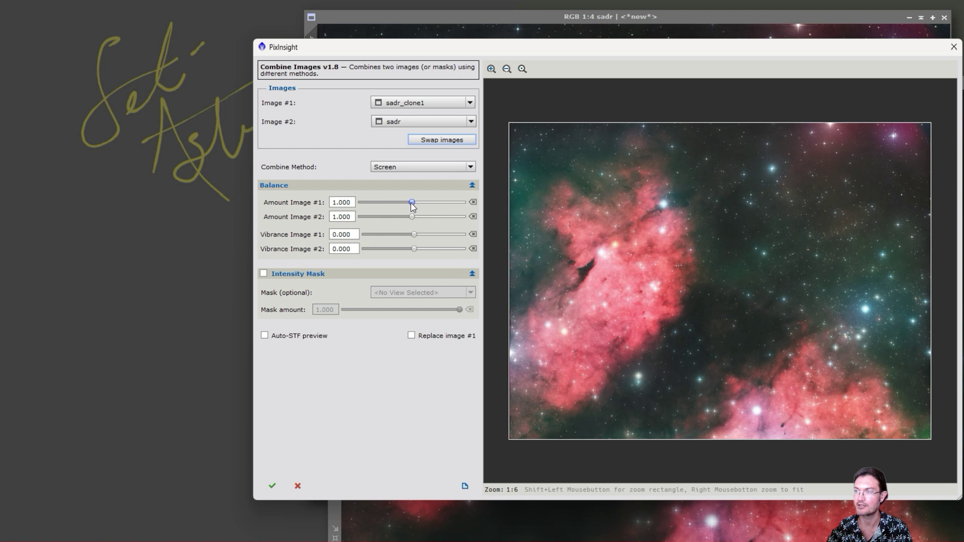
left_click_drag(412, 202, 395, 218)
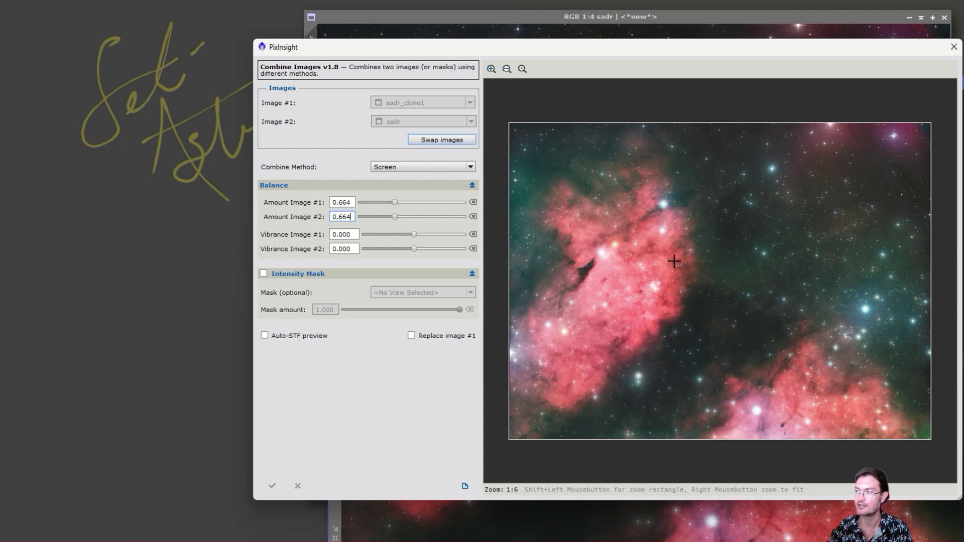
left_click(428, 169)
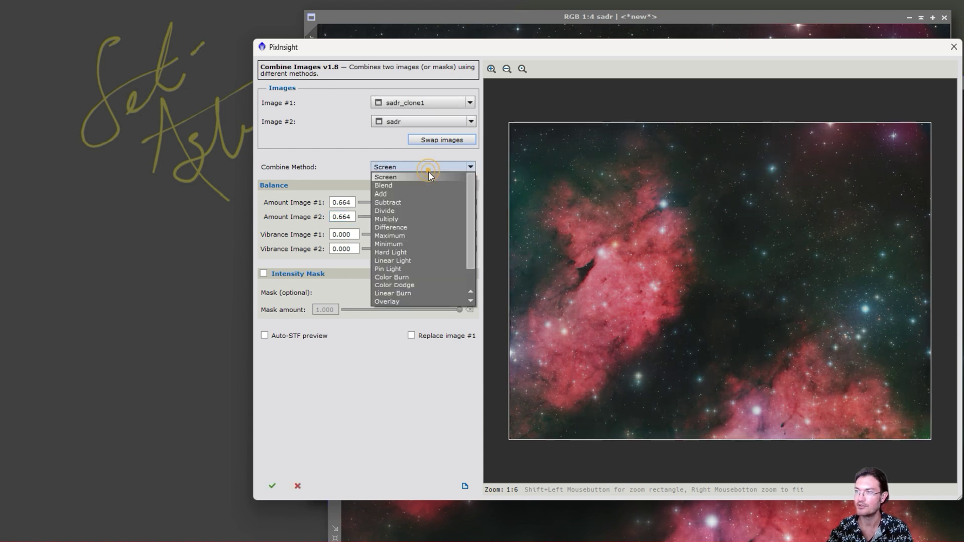
scroll(430, 262, "down", 2)
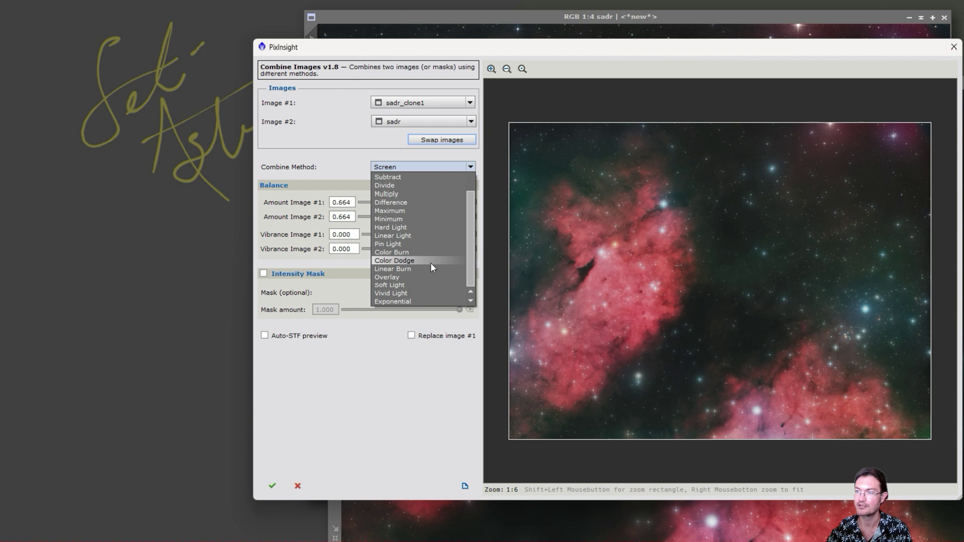
left_click(430, 263)
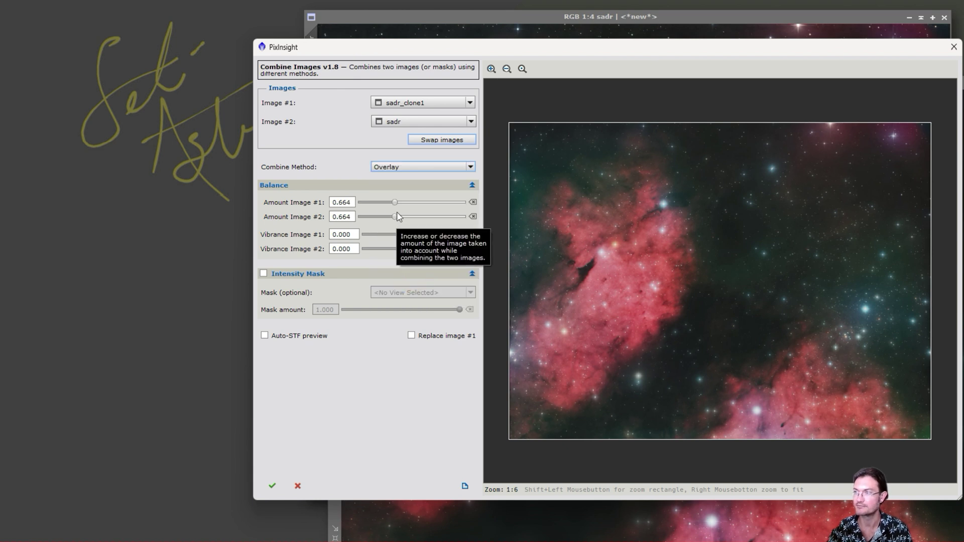
scroll(405, 171, "up", 4)
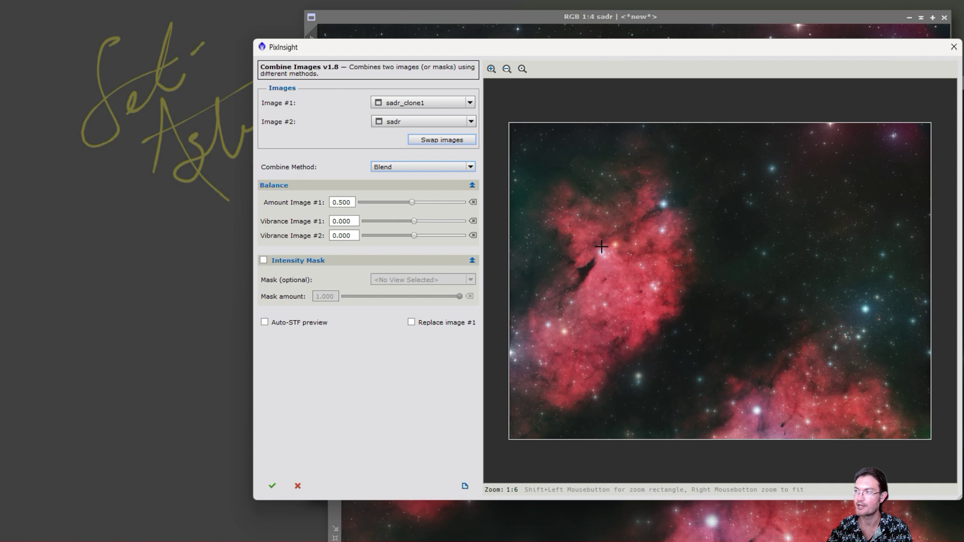
Step: Switch the combine method to Soft Light and keep it
left_click(427, 168)
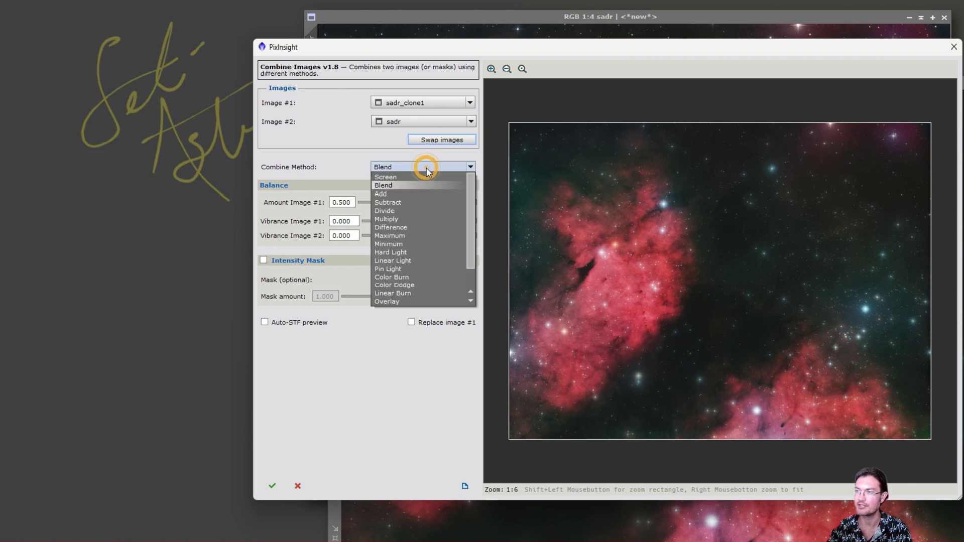
left_click(410, 170)
scroll(410, 170, "down", 15)
left_click(409, 170)
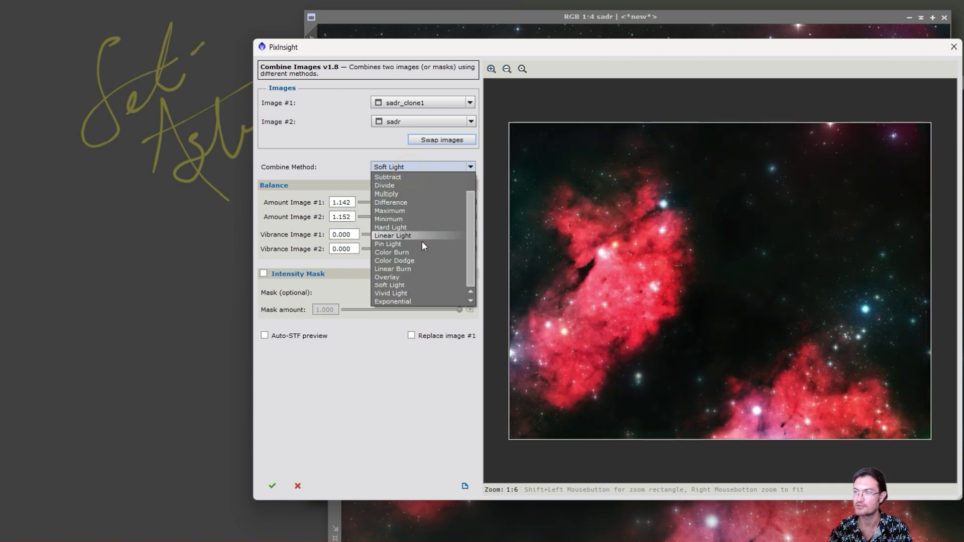
scroll(422, 266, "up", 3)
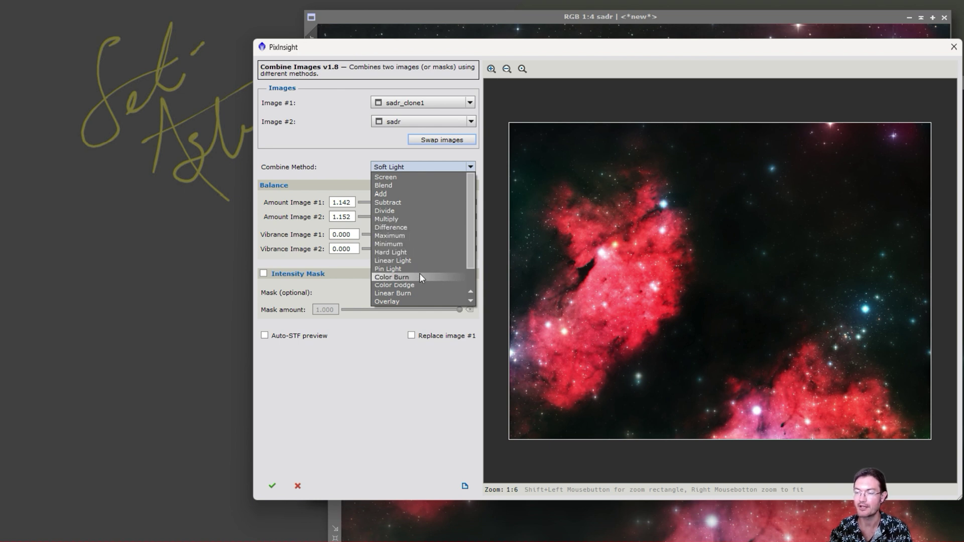
left_click(321, 153)
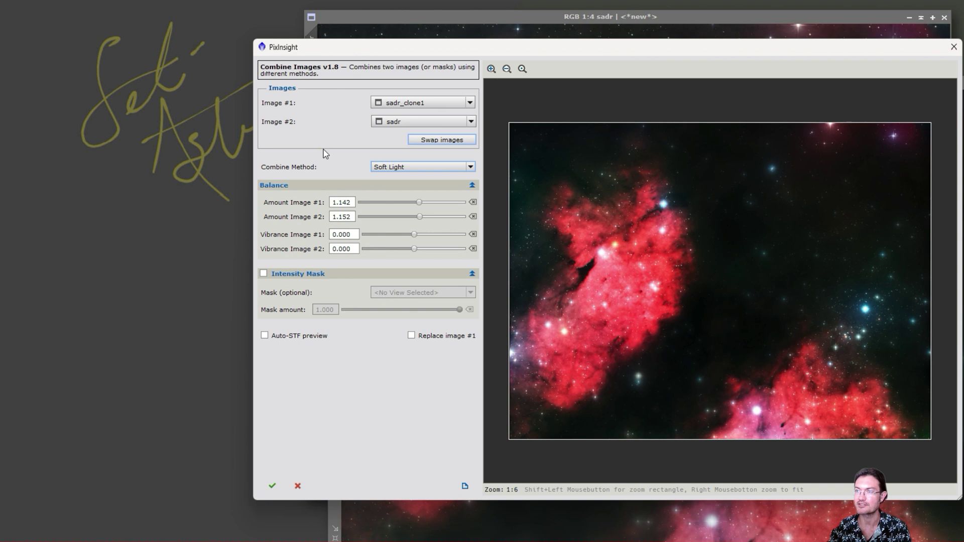
left_click(382, 170)
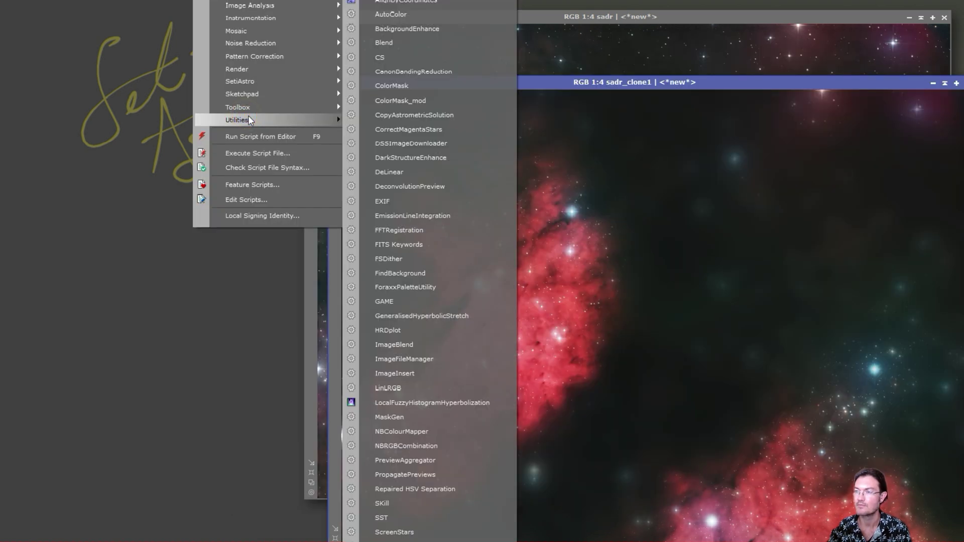
Step: Launch ImageBlend with sadr as the base view and sadr_clone1 as the blend view
left_click(426, 343)
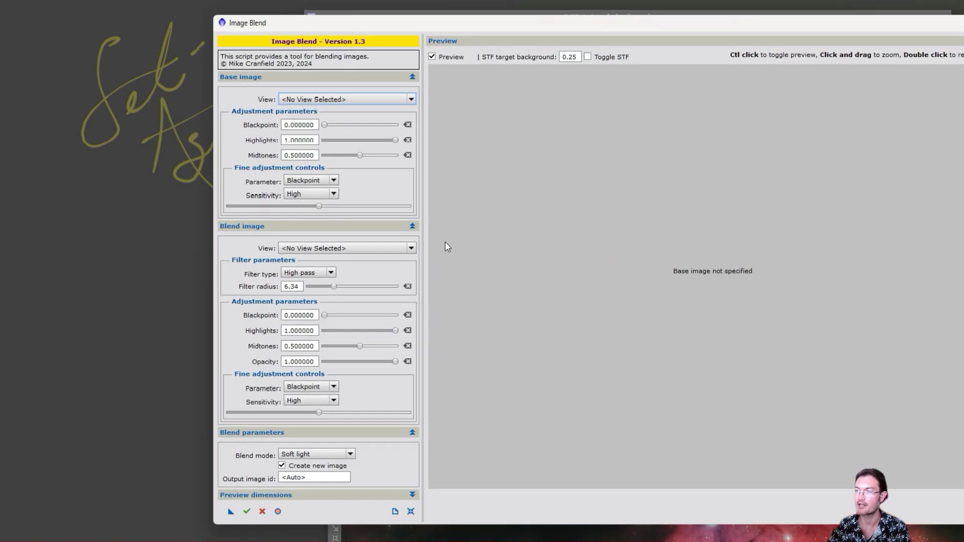
left_click(315, 100)
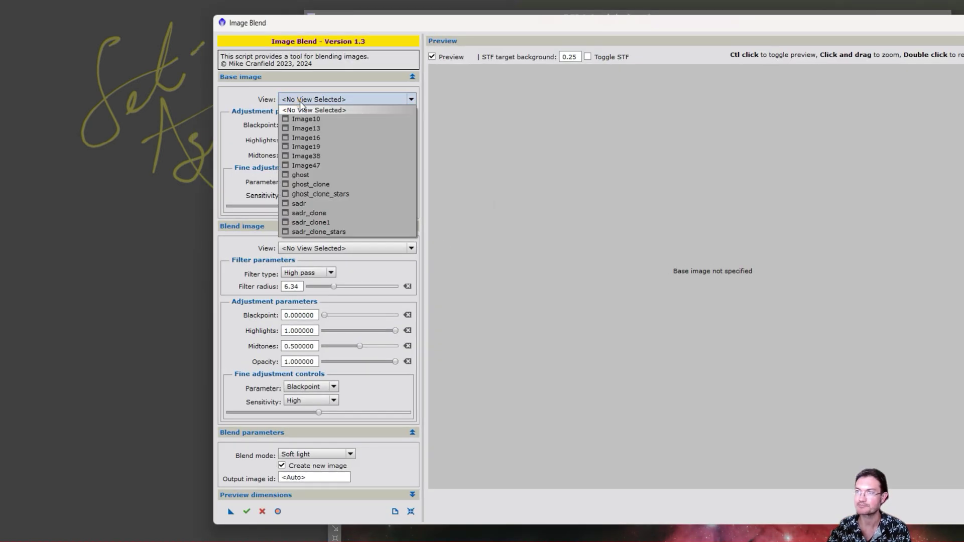
left_click(321, 203)
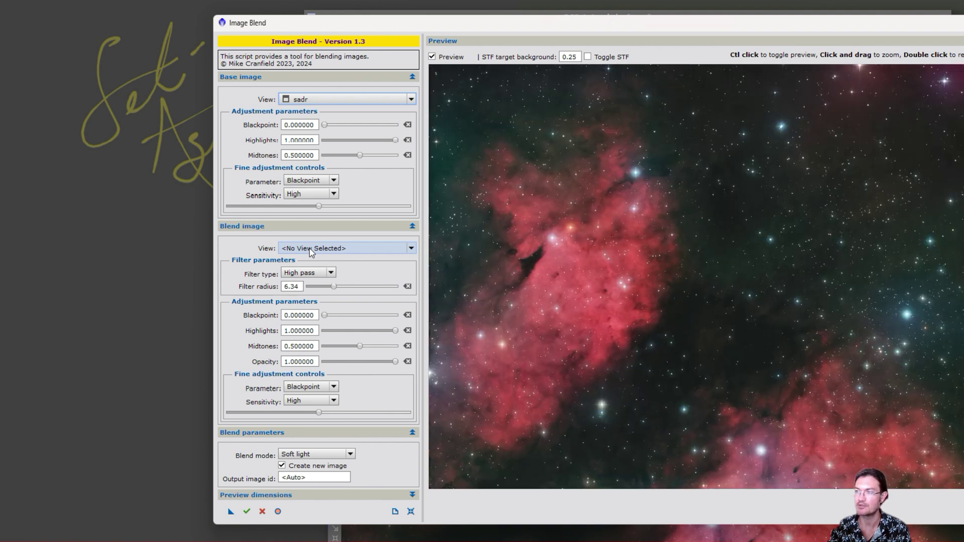
left_click(311, 250)
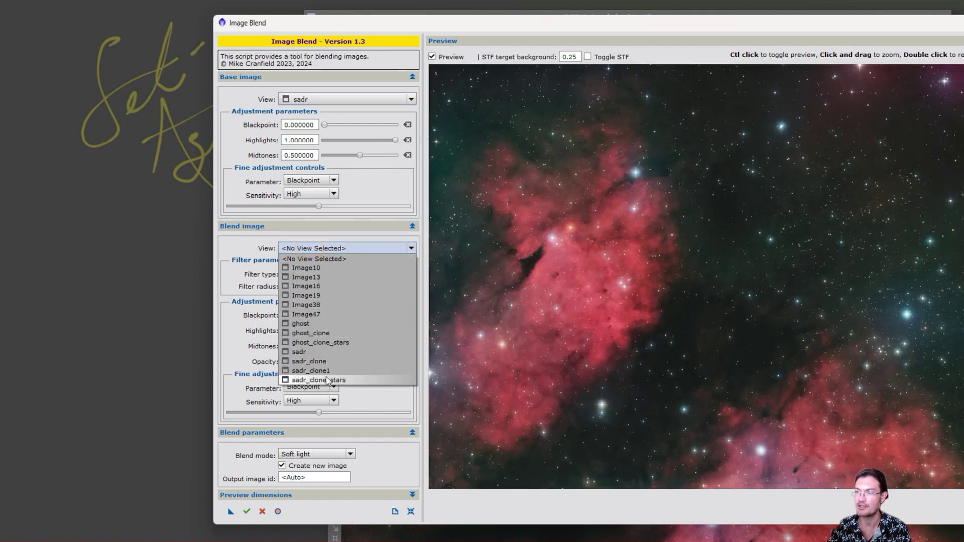
left_click(310, 371)
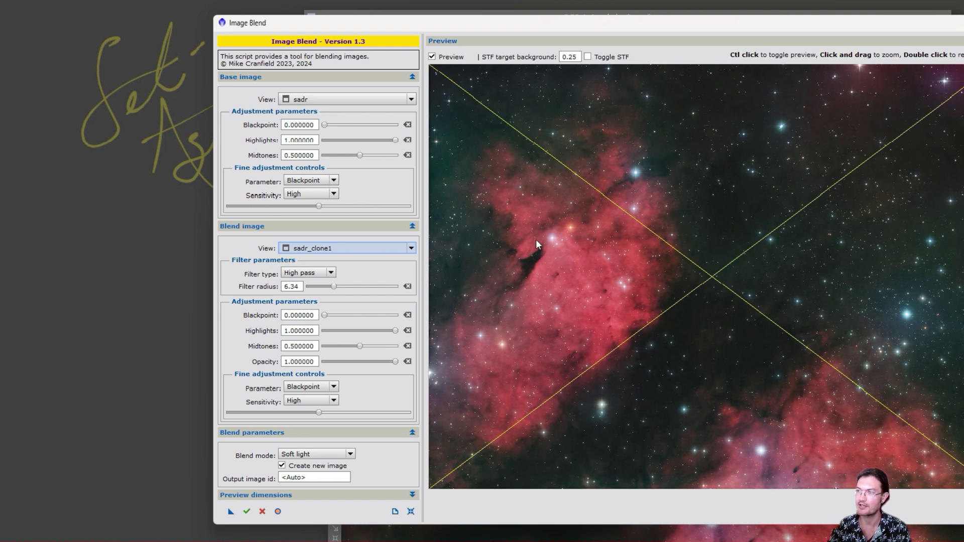
Step: Browse the blend modes and choose Lighten/Max
left_click(321, 454)
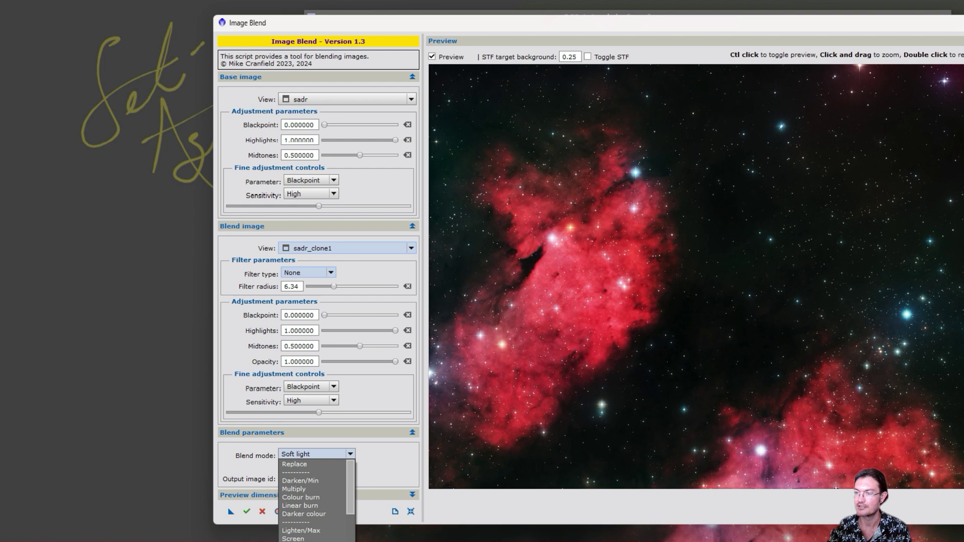
scroll(305, 539, "down", 3)
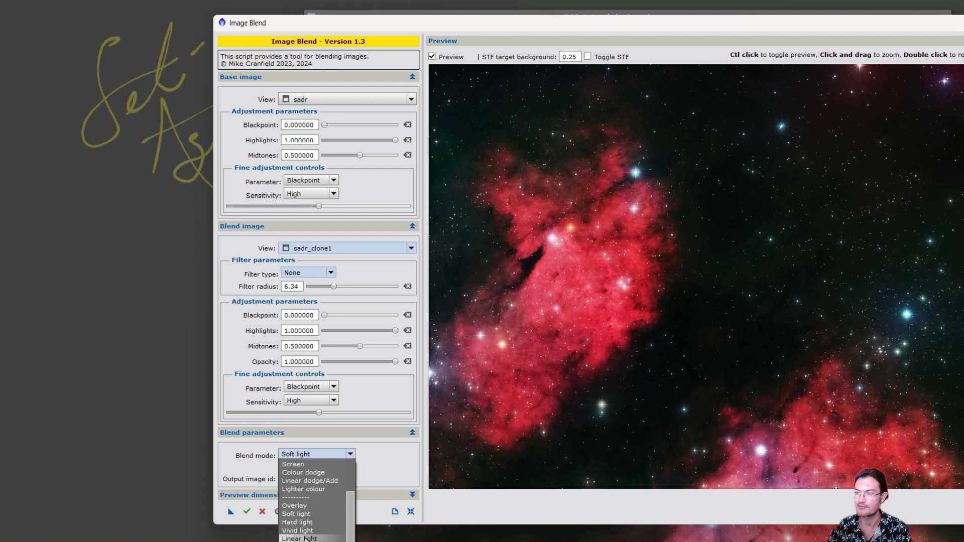
scroll(299, 522, "down", 3)
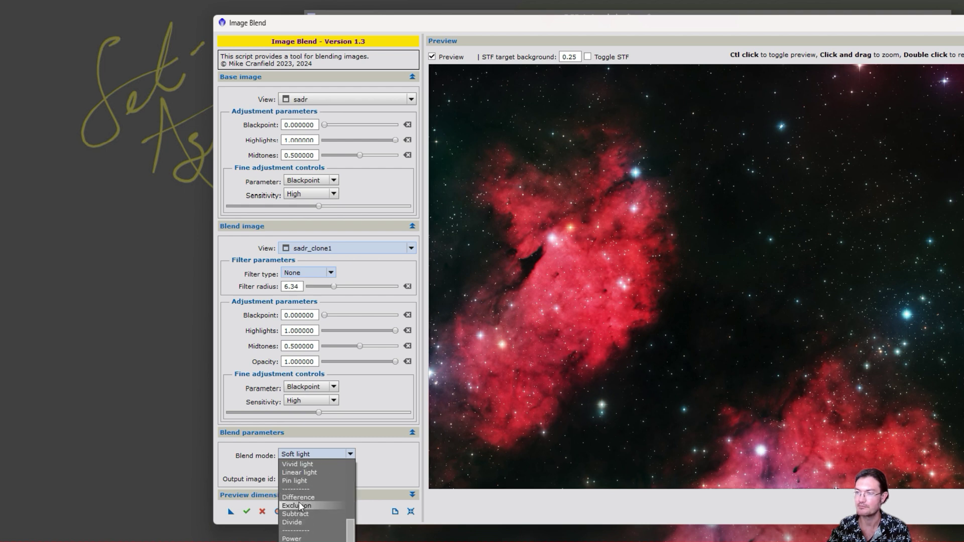
scroll(309, 510, "up", 3)
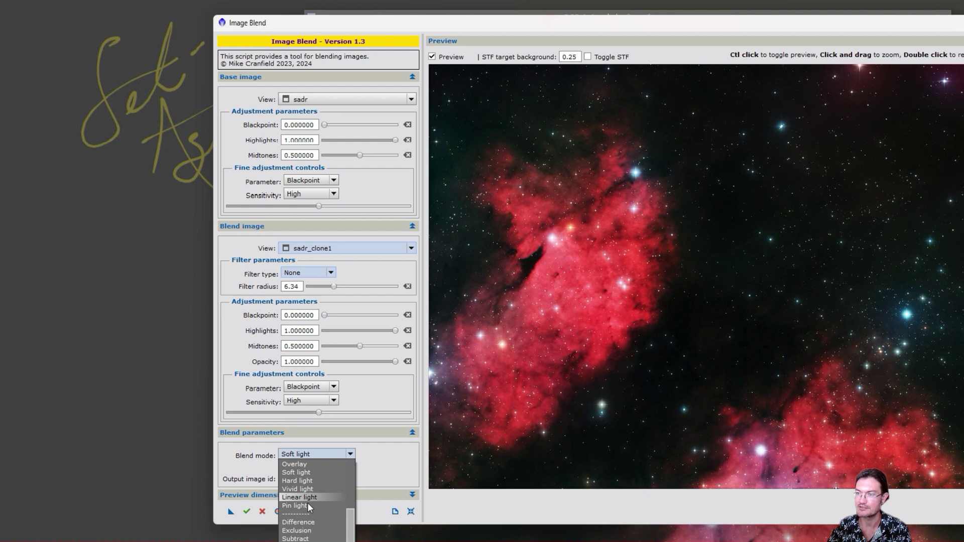
scroll(305, 489, "up", 2)
left_click(306, 473)
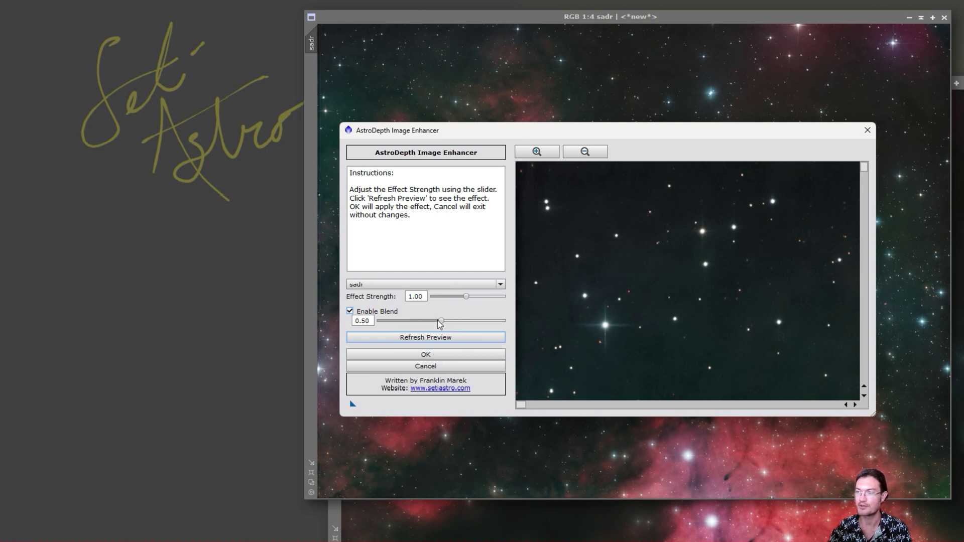
Step: Adjust the AstroDepth blend amount slider and move the dialog up and to the left
mouse_move(440, 321)
left_mouse_down()
mouse_move(380, 328)
mouse_move(503, 324)
mouse_move(435, 325)
left_mouse_up()
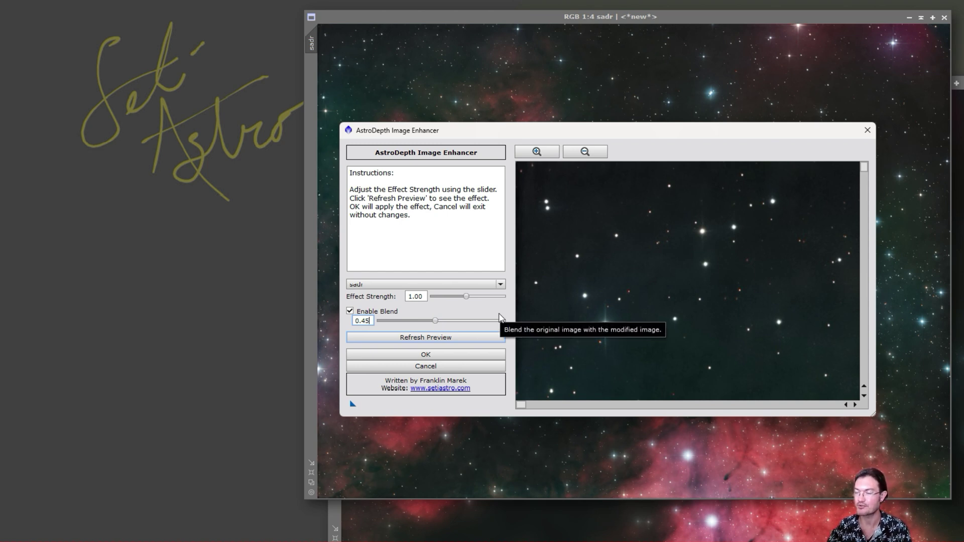
left_click_drag(596, 129, 380, 73)
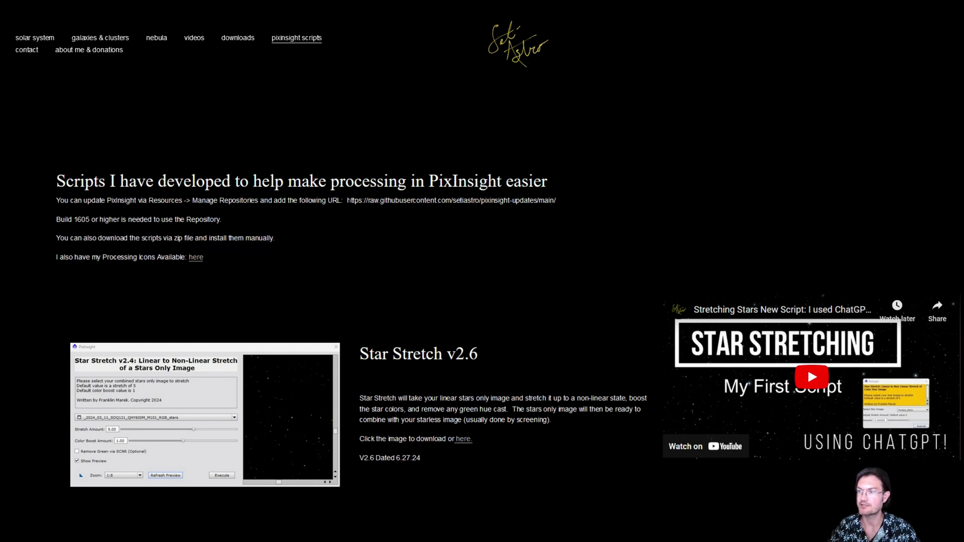
Step: Highlight the SetiAstro repository URL, then find the AstroDepth Image Enhancer entry lower on the page
left_click_drag(348, 200, 541, 211)
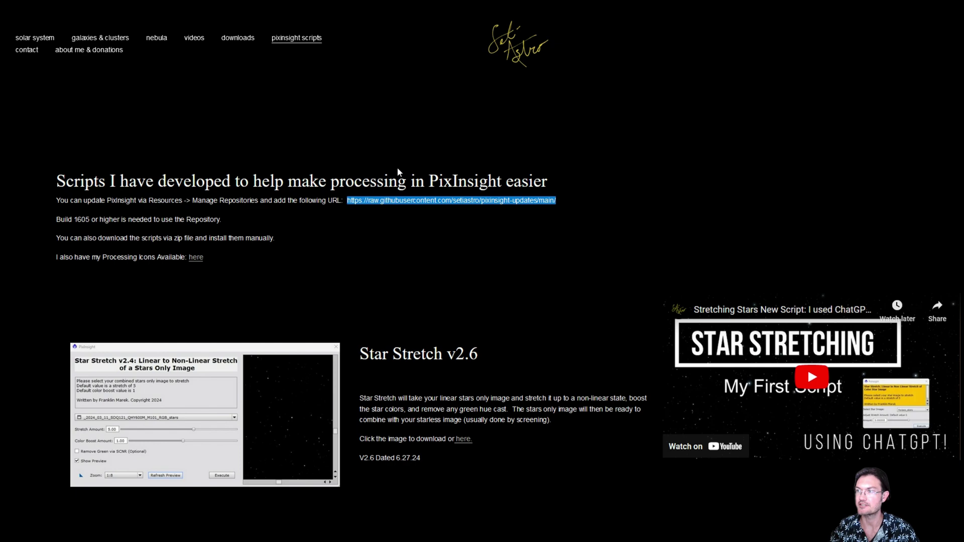
scroll(457, 315, "down", 20)
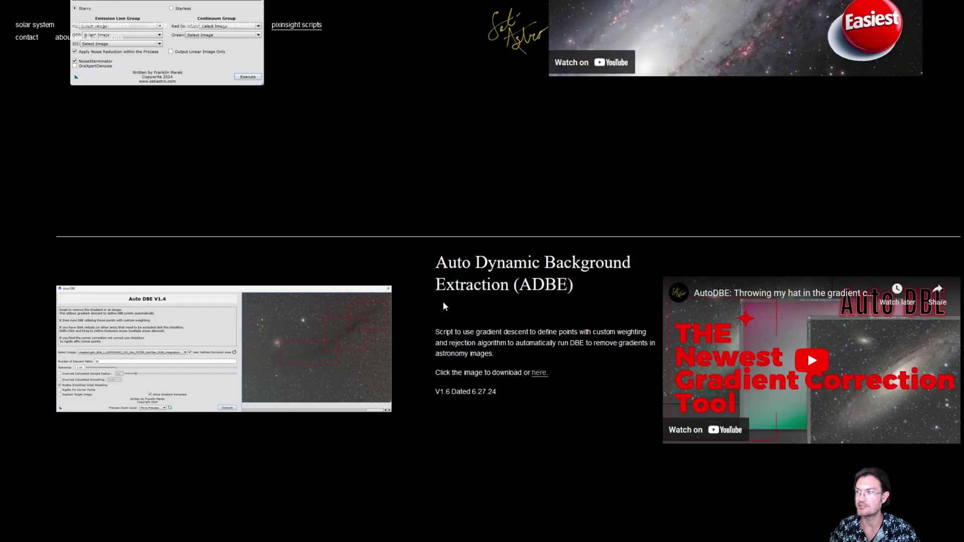
scroll(438, 301, "down", 20)
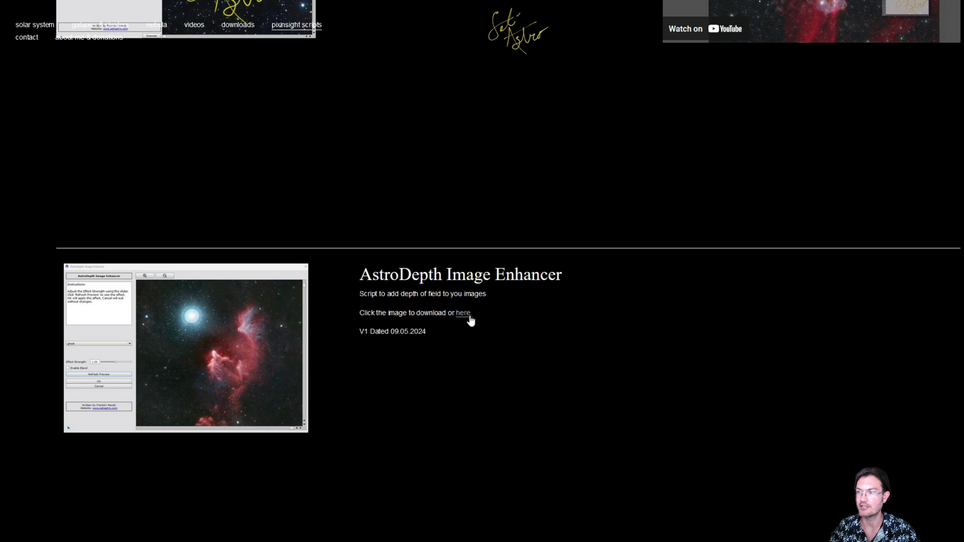
scroll(228, 320, "up", 15)
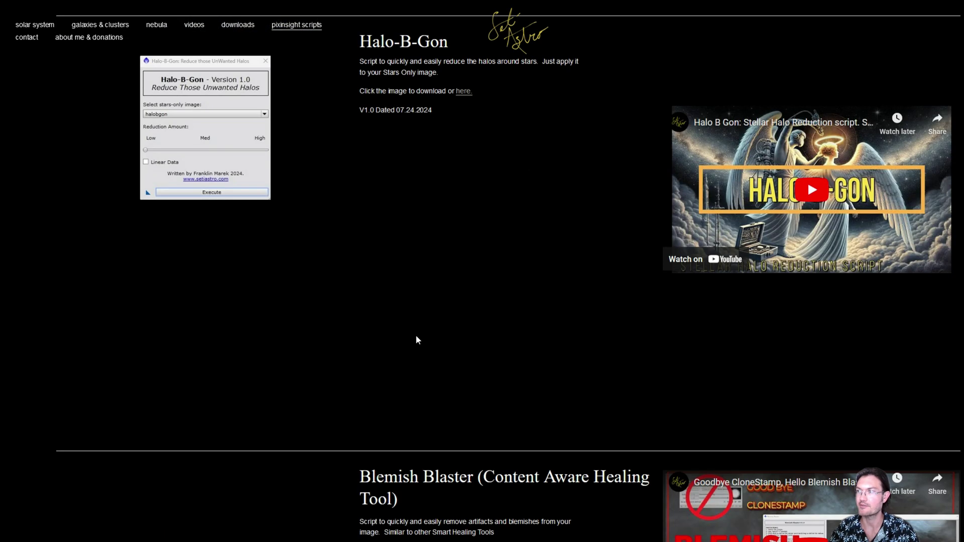
scroll(466, 271, "up", 15)
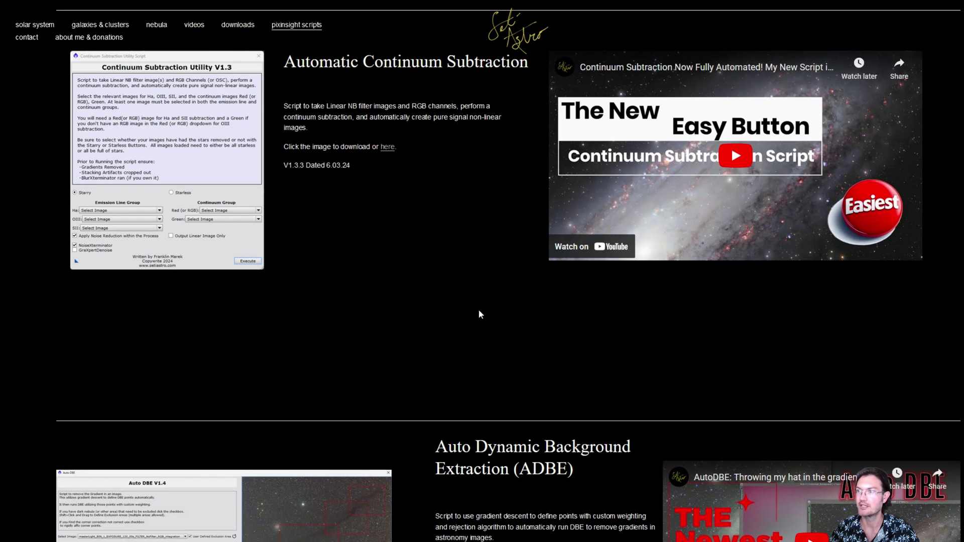
scroll(463, 308, "up", 15)
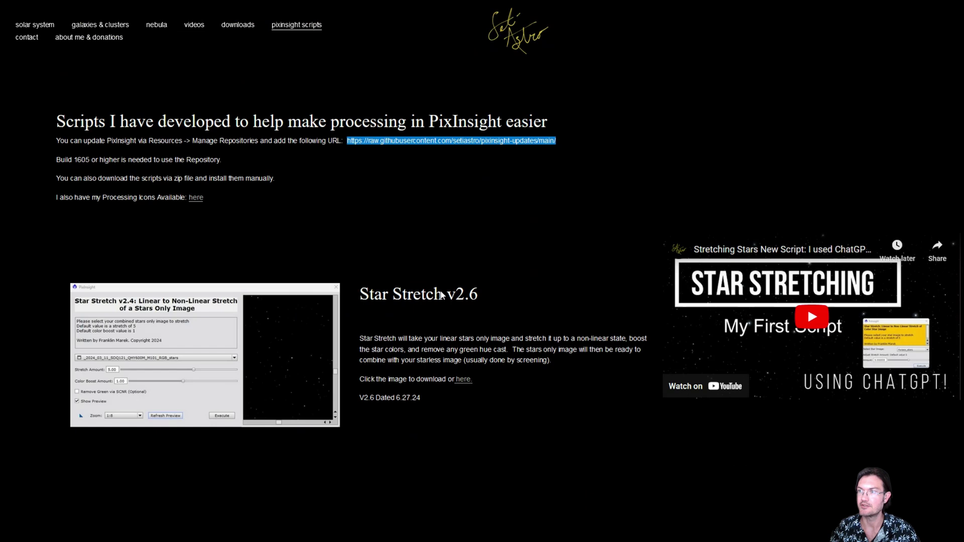